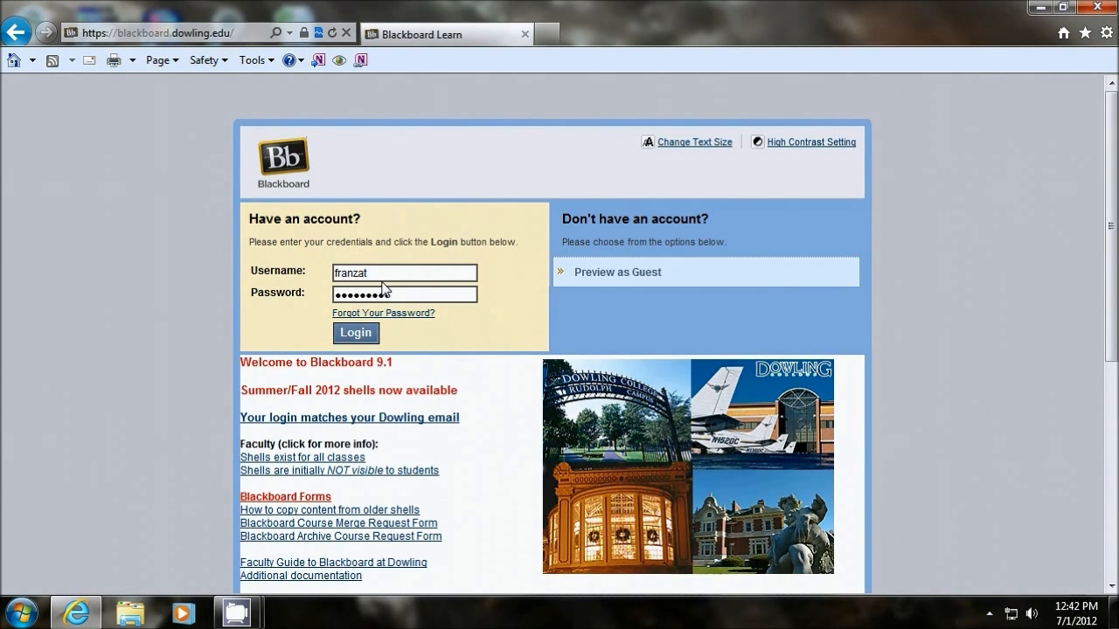
Step: Log in to Blackboard with the credentials already filled in
click(348, 334)
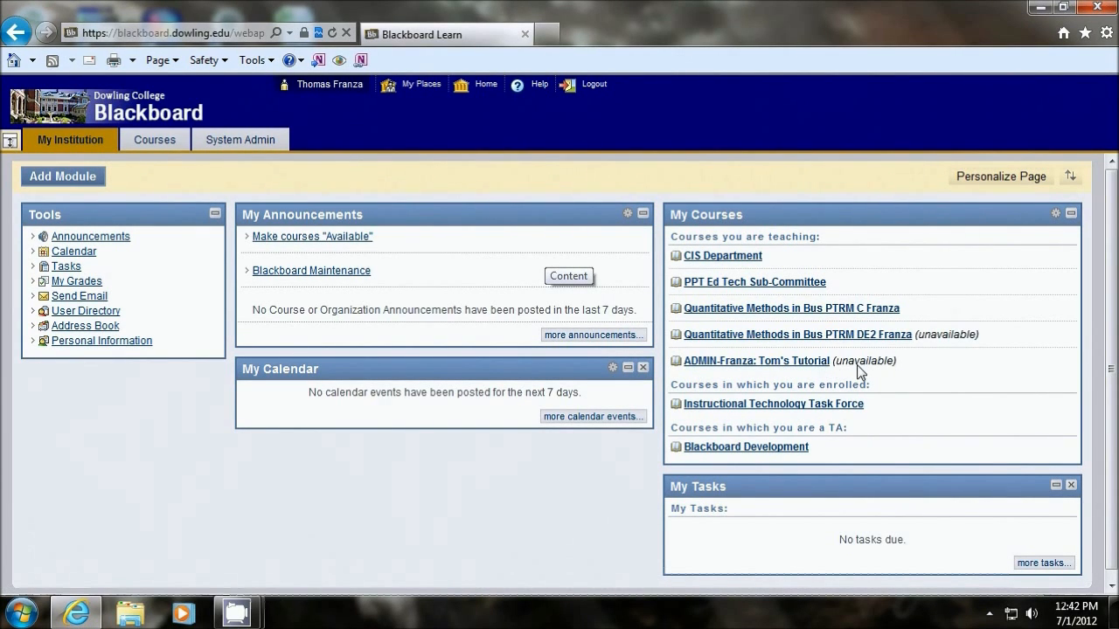
Step: Look over the My Courses module, including the unavailable label and collapsing it, and view the separate course list before returning to My Institution
drag(832, 362, 899, 366)
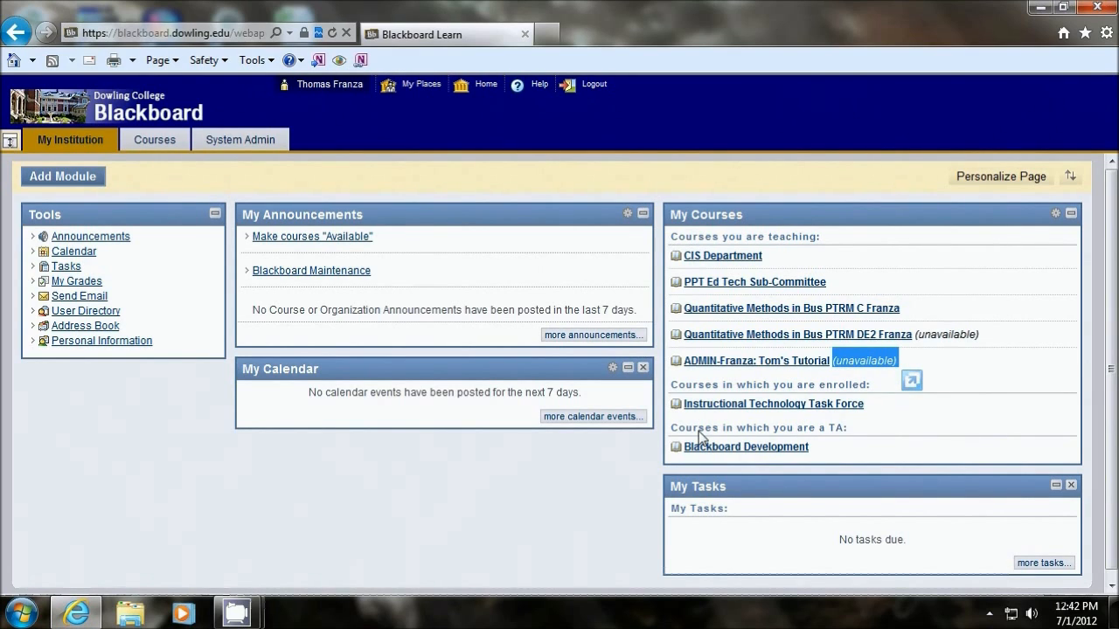
click(855, 362)
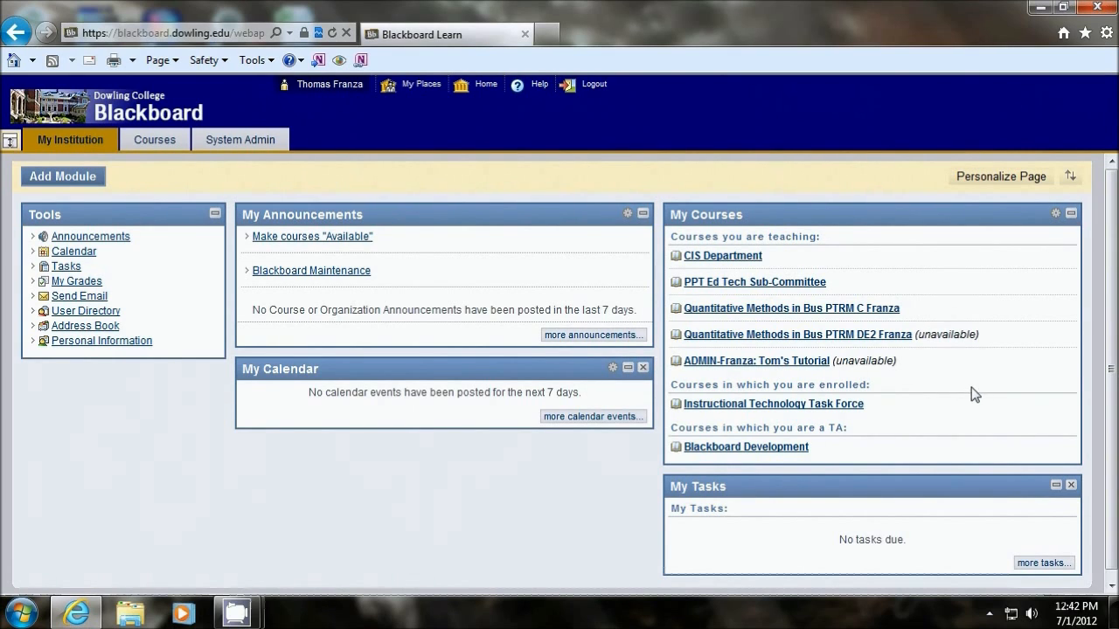
click(1071, 213)
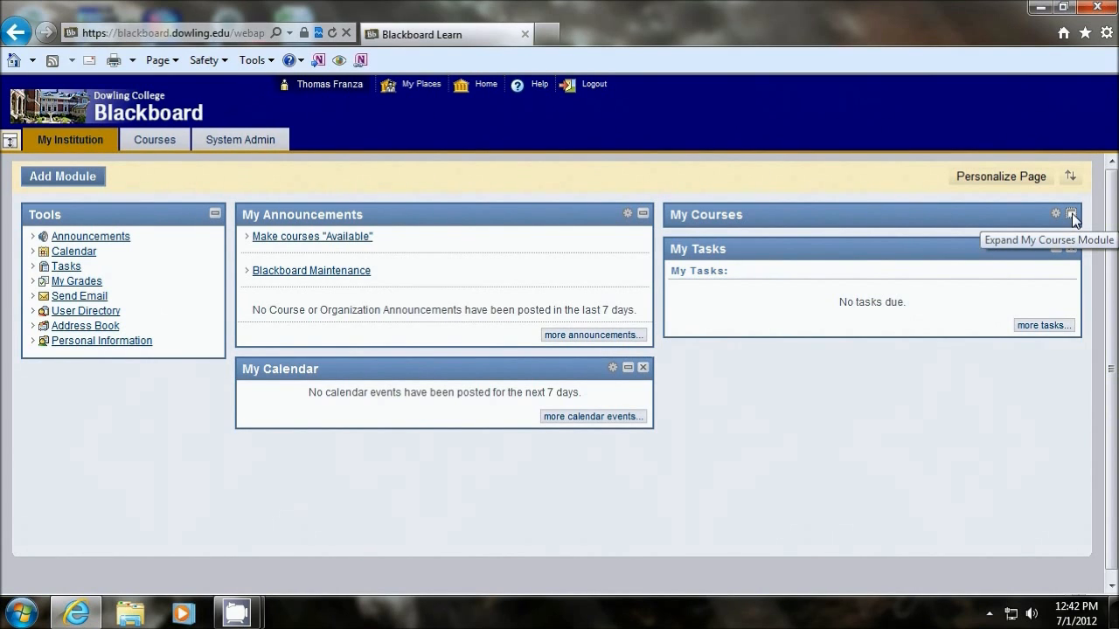
click(1072, 213)
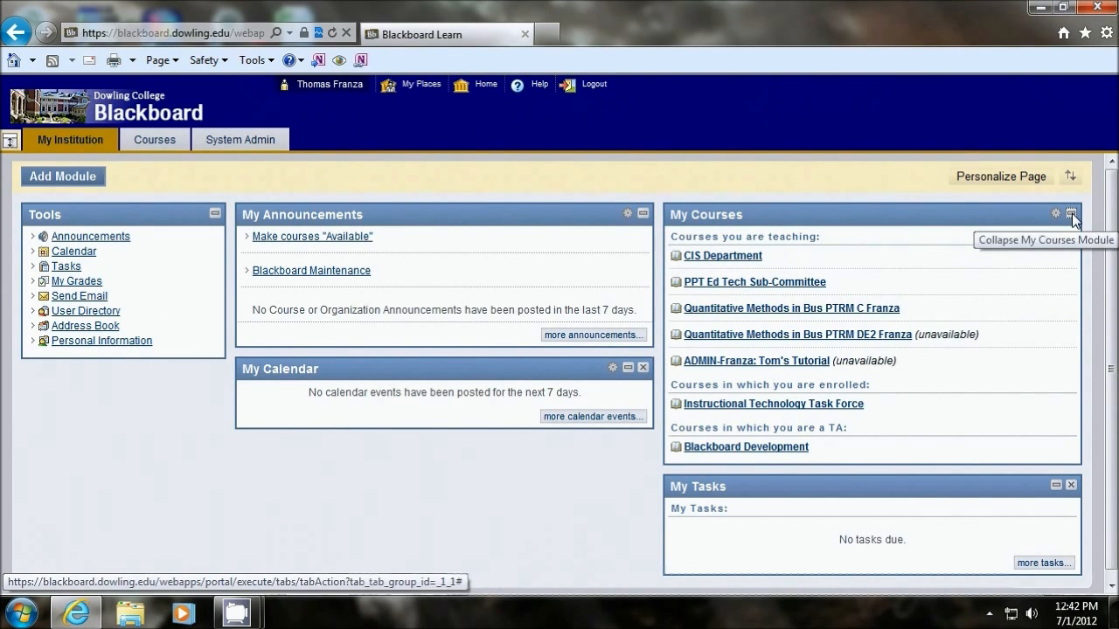
click(146, 142)
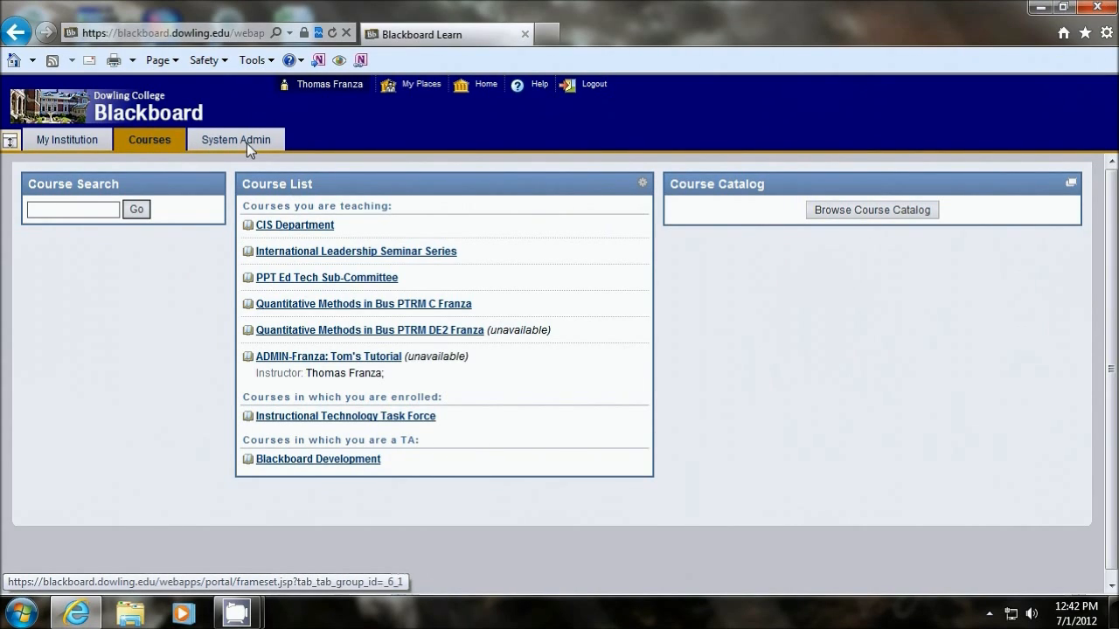
click(58, 139)
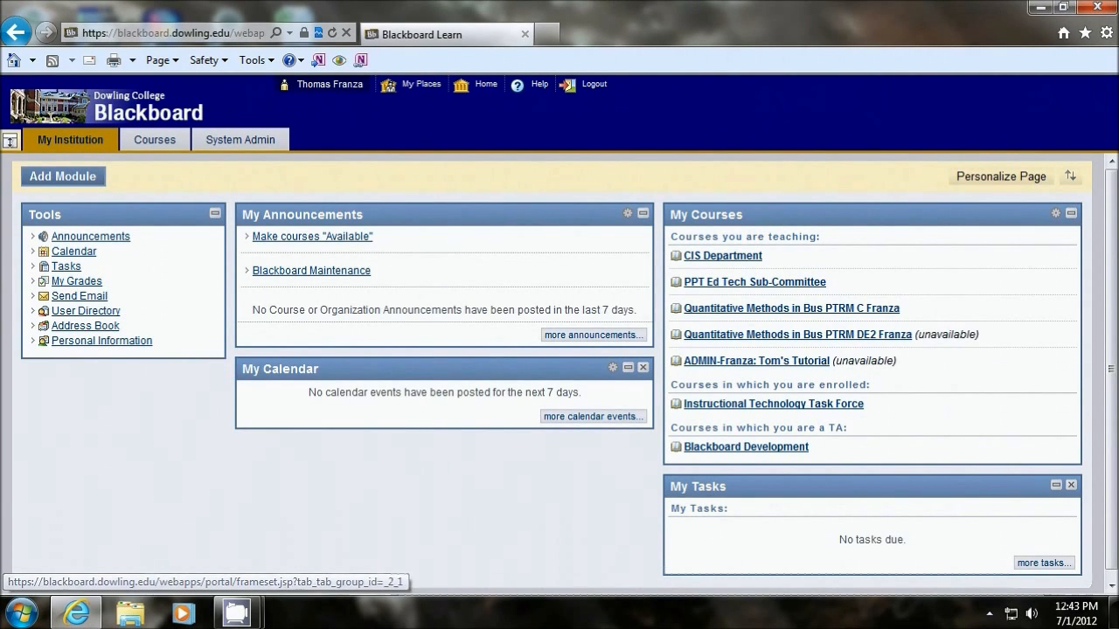
Step: Open the unavailable ADMIN tutorial course and preview its announcements page with Edit Mode off before switching it back on
click(743, 361)
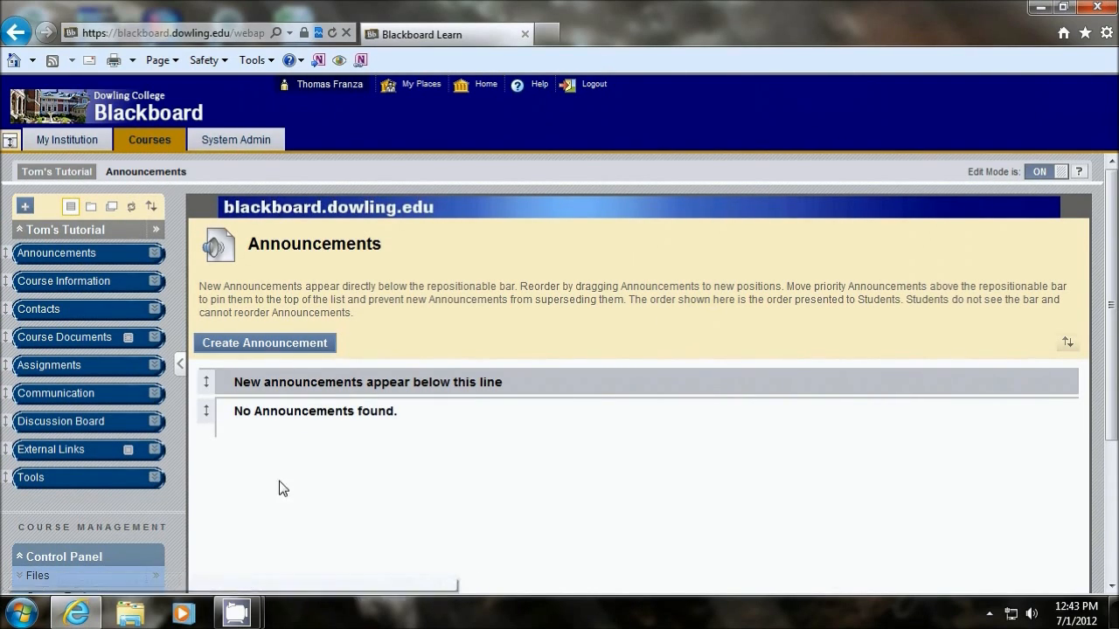
click(1041, 173)
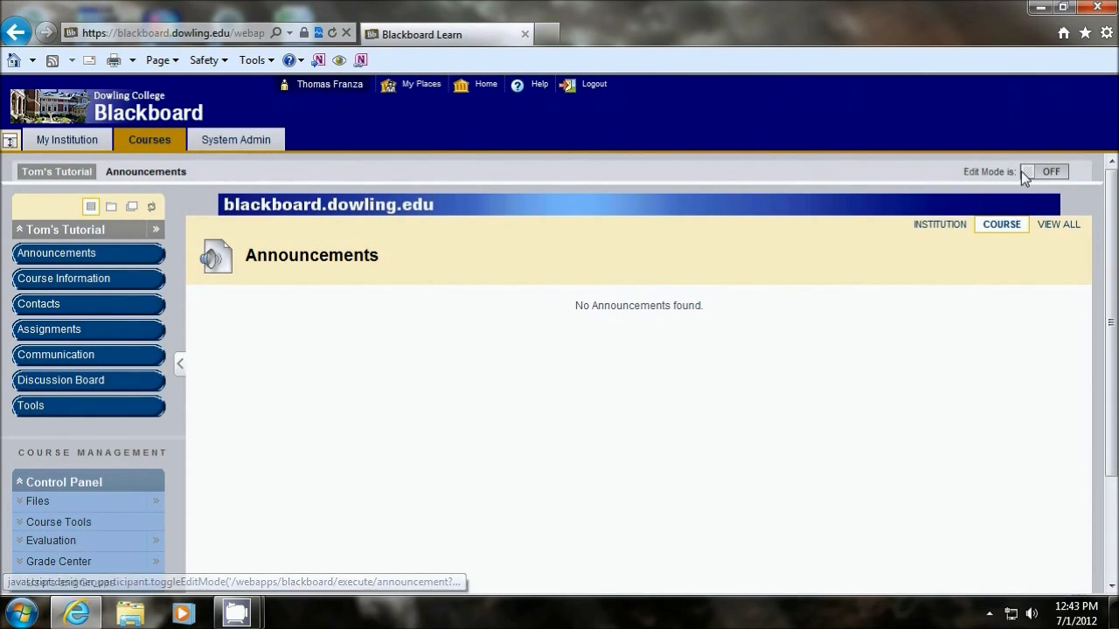
click(1049, 172)
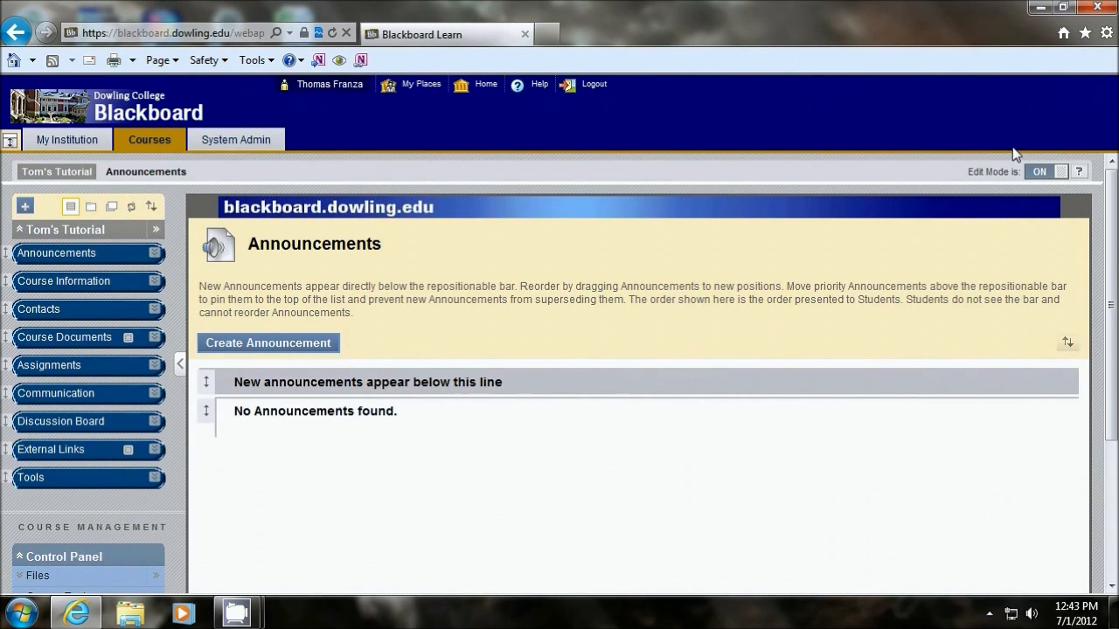
Step: Create a new announcement with the subject "Welcome to the Course"
click(260, 346)
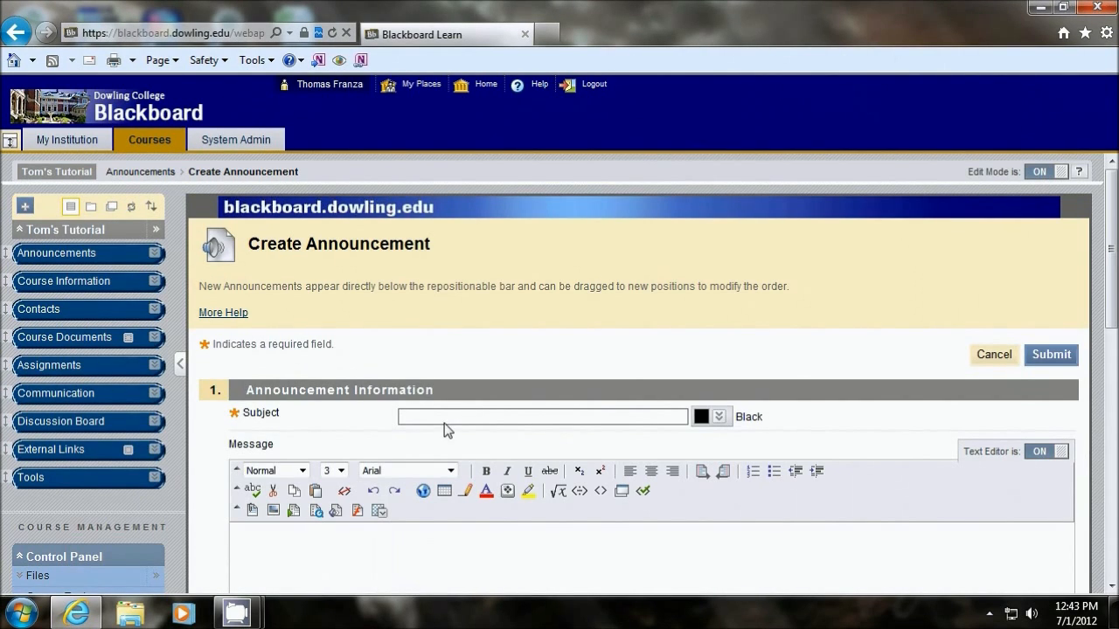
text(Welcome to the Course)
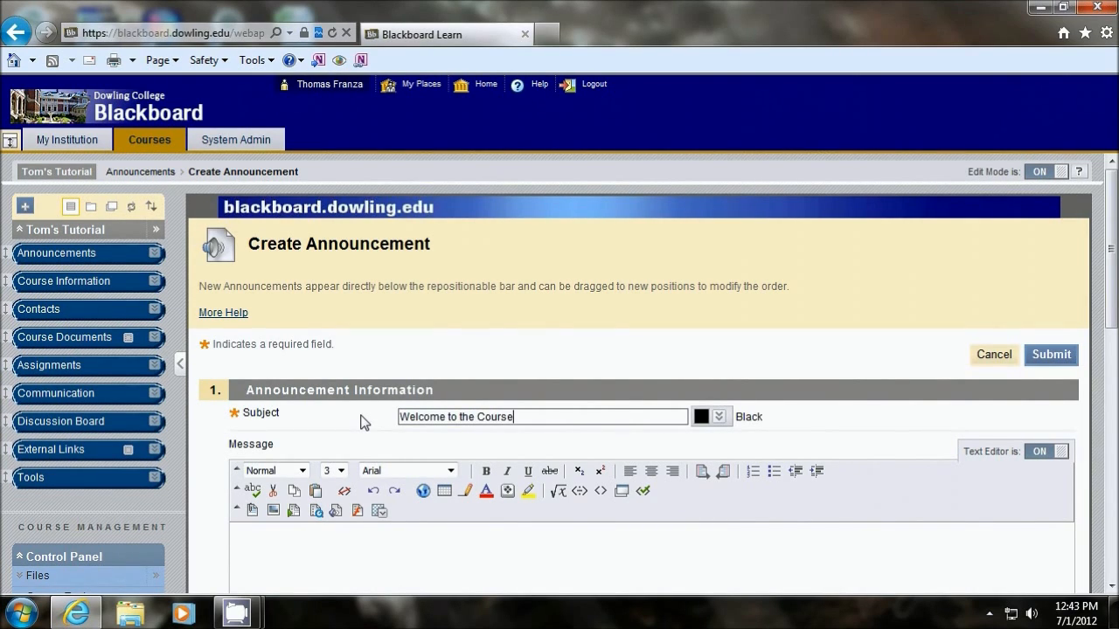
click(352, 557)
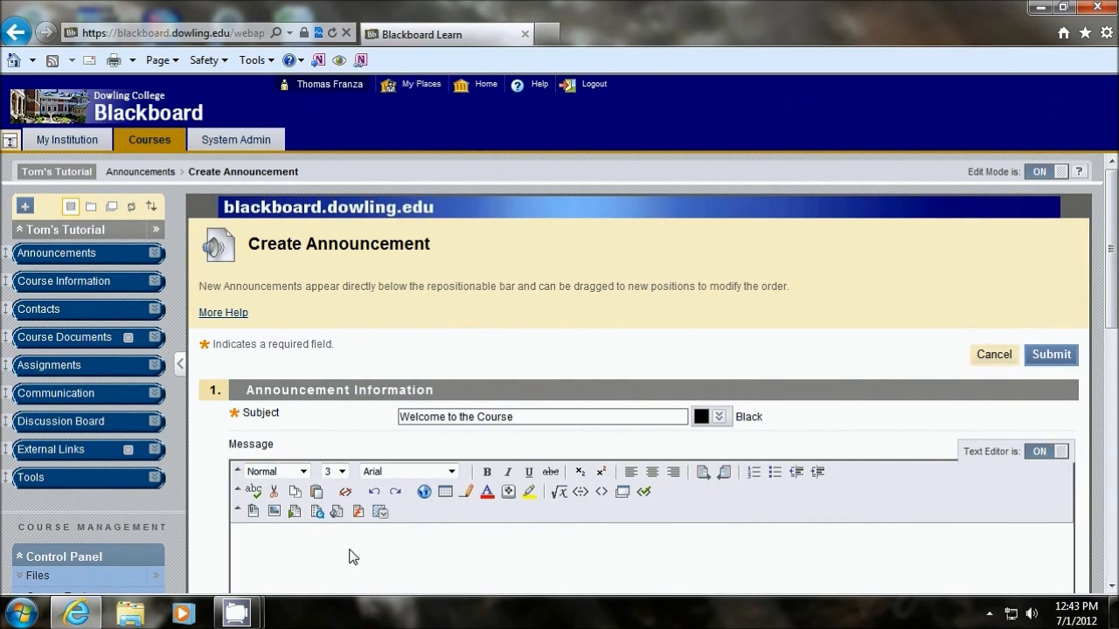
Step: Copy the announcement's subject text into its message body
drag(514, 417, 364, 407)
right_click(430, 417)
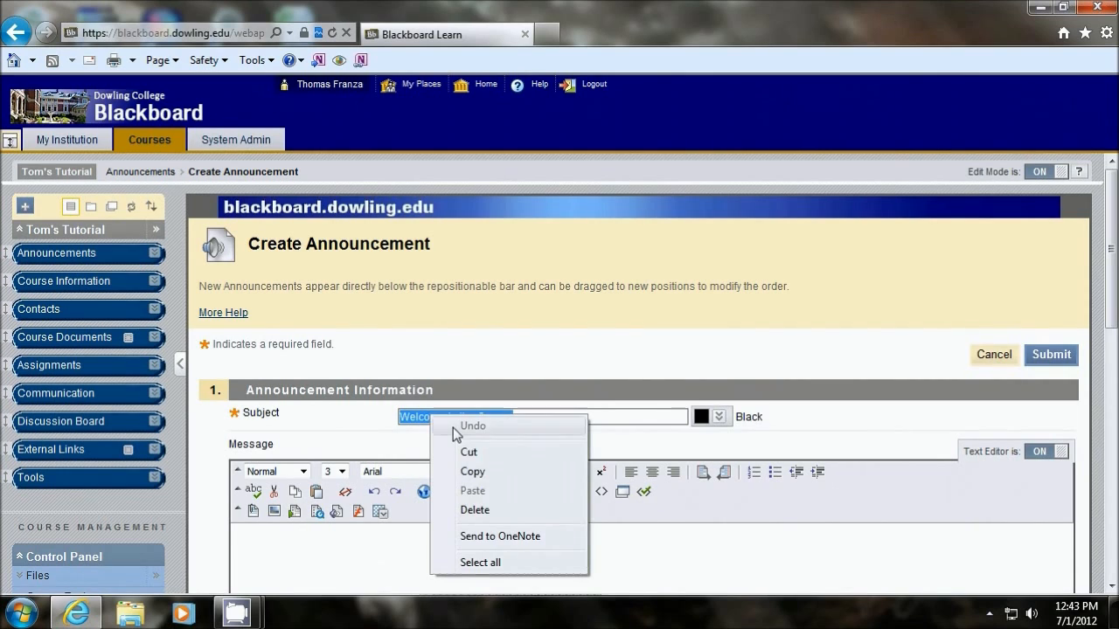
click(476, 471)
click(400, 563)
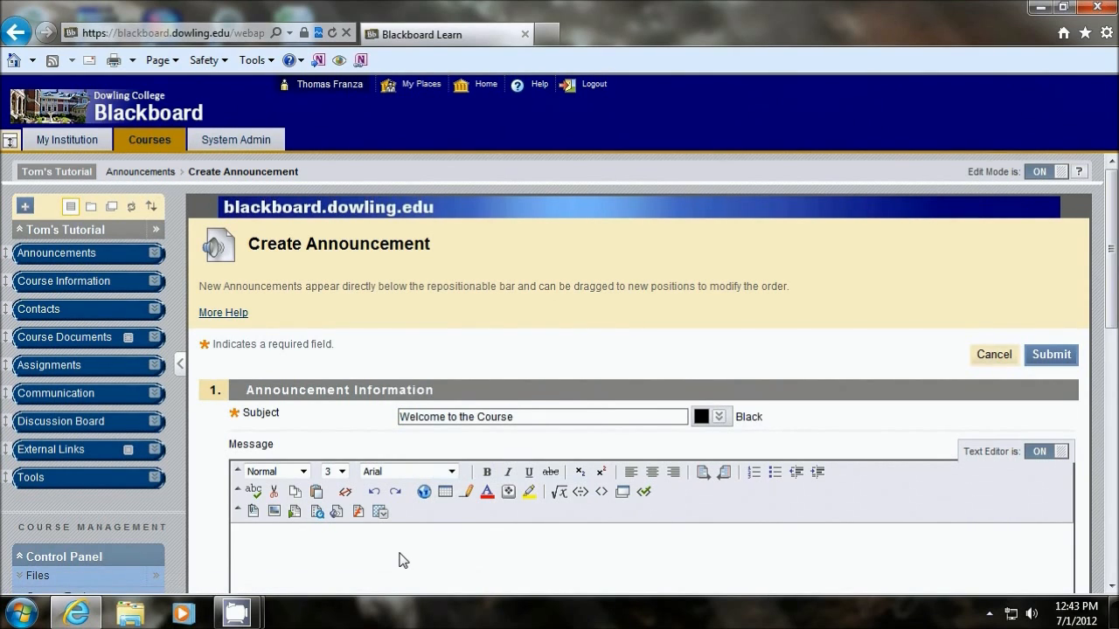
key(ctrl+v)
click(602, 347)
Step: Run the spell checker on the announcement message and dismiss its report
scroll(749, 505, down, 2)
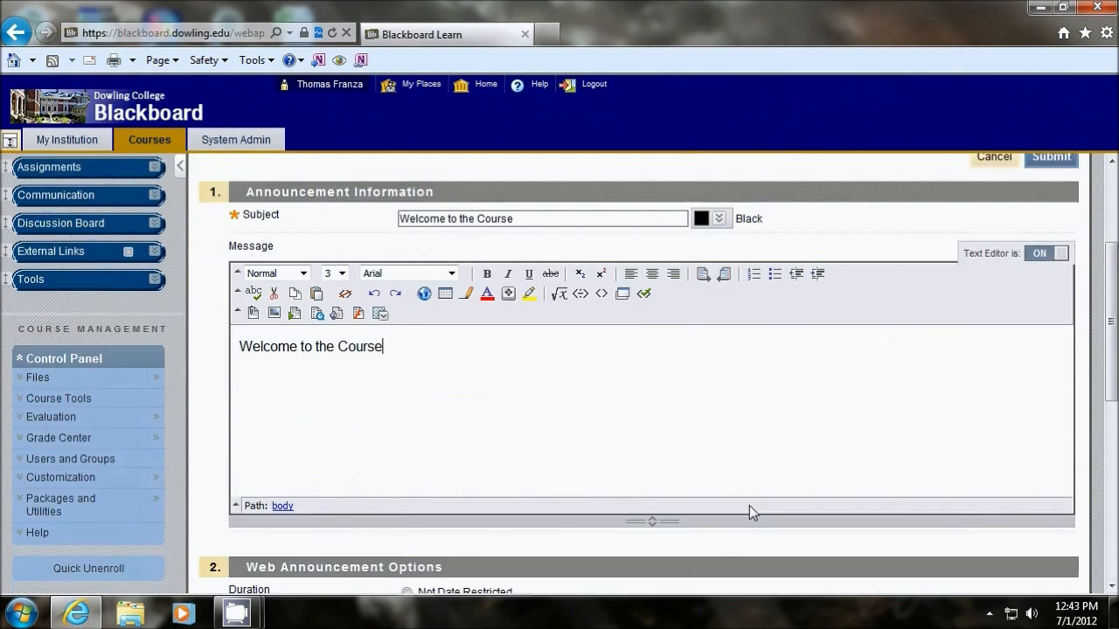
scroll(749, 505, down, 1)
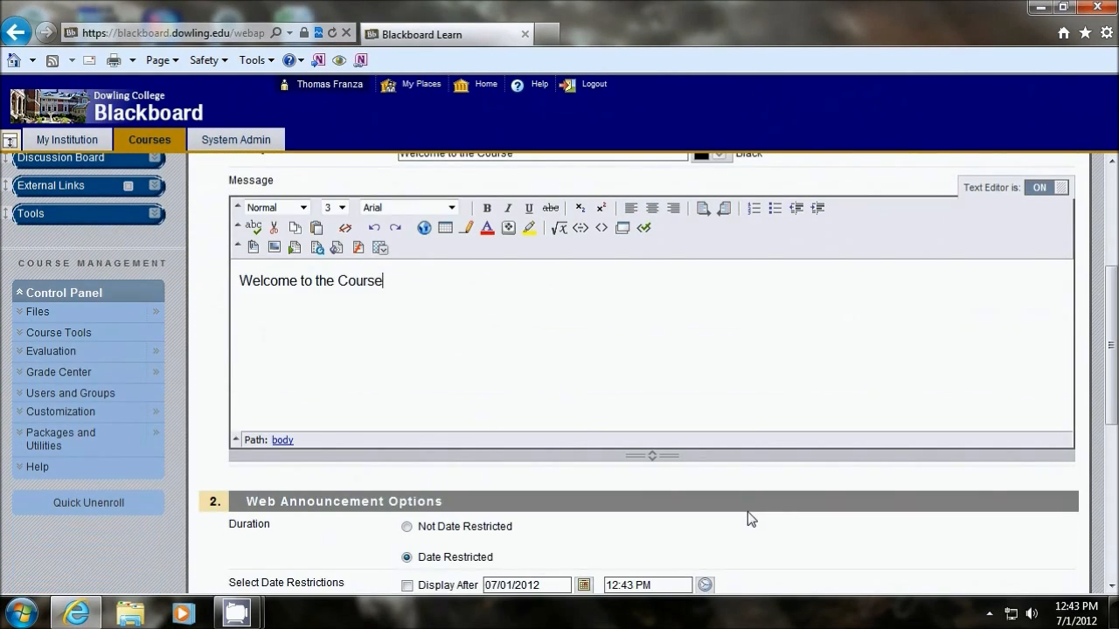
click(253, 229)
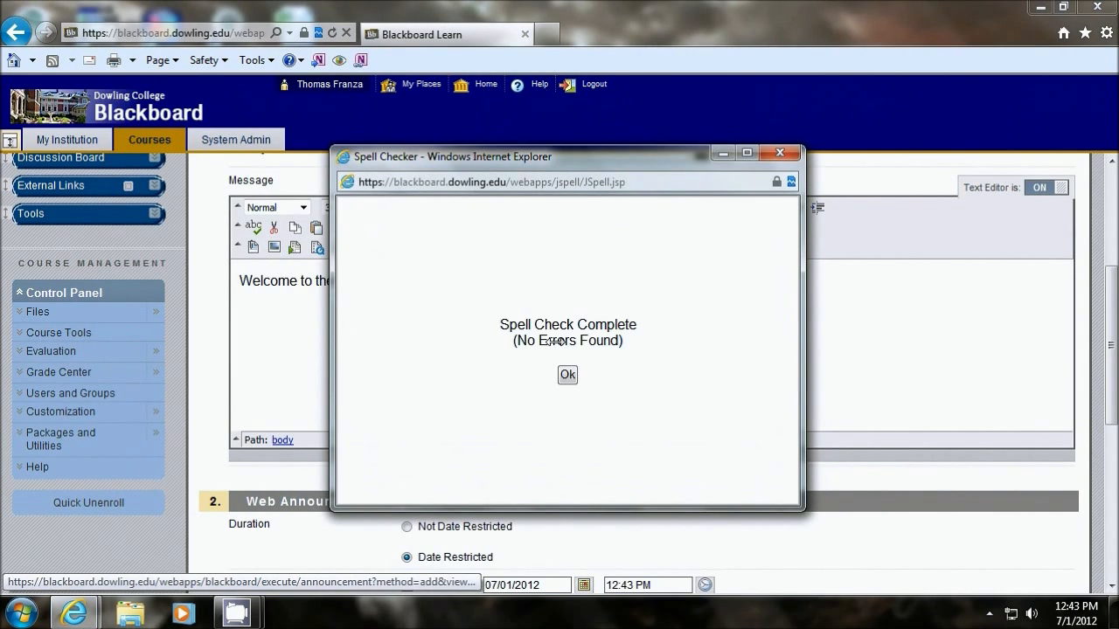
click(568, 374)
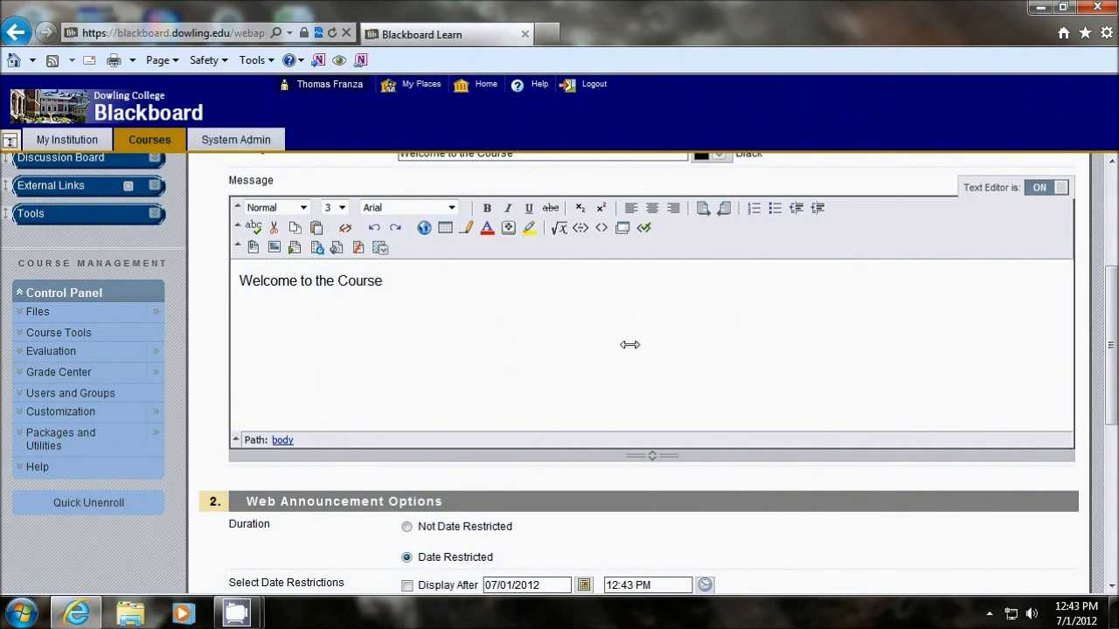
Step: Try to submit the announcement with its duration set to Date Restricted and neither display date enabled
scroll(654, 348, down, 1)
scroll(819, 305, up, 1)
scroll(612, 398, down, 1)
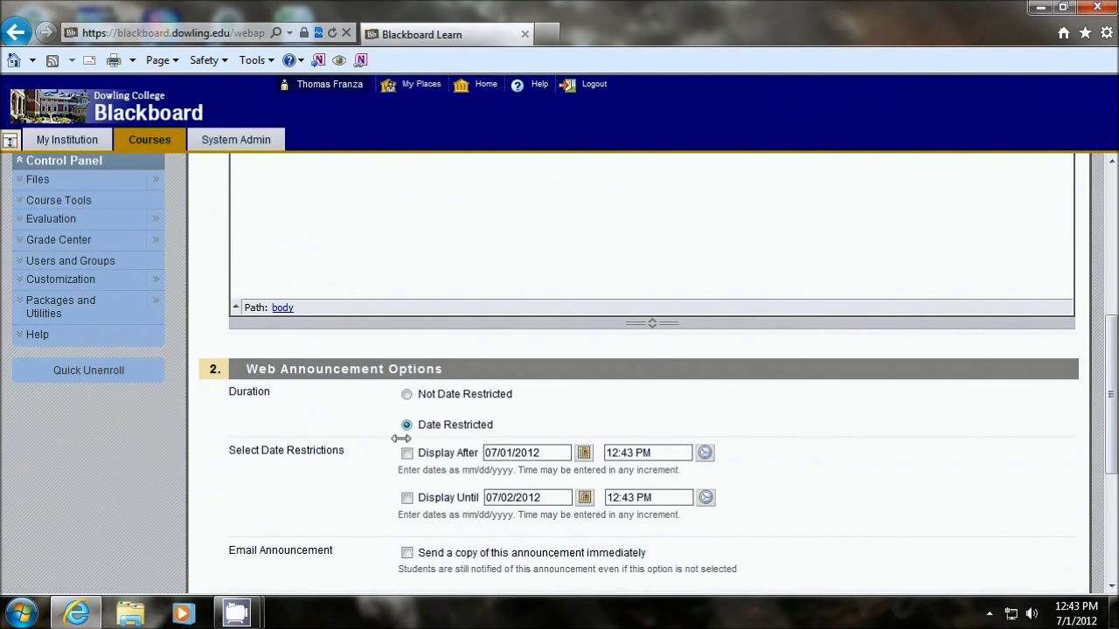
scroll(603, 494, down, 1)
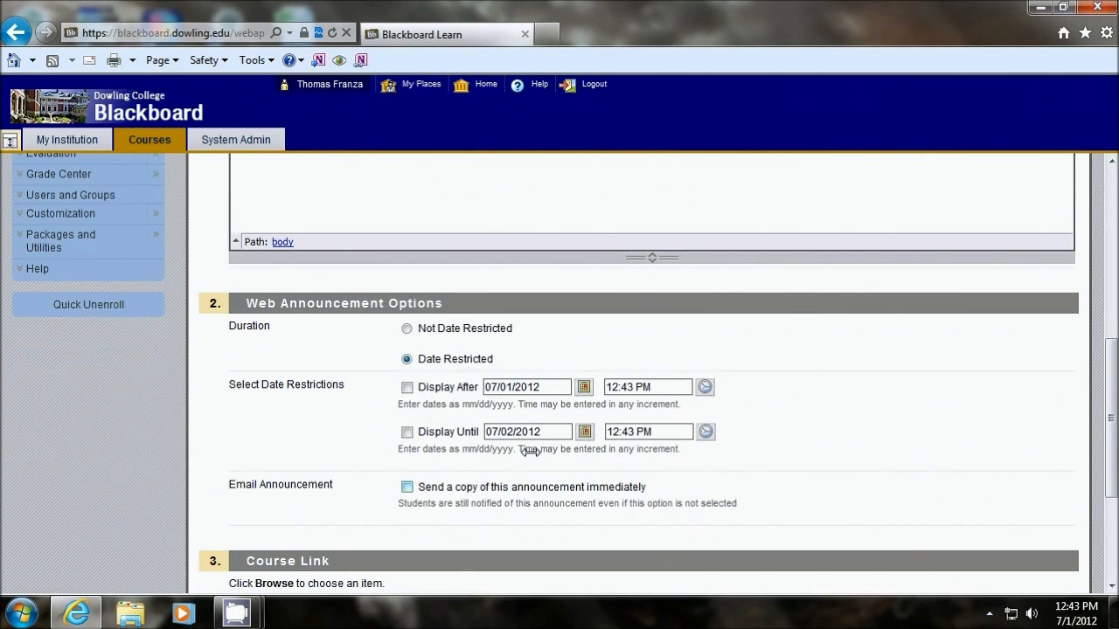
click(407, 329)
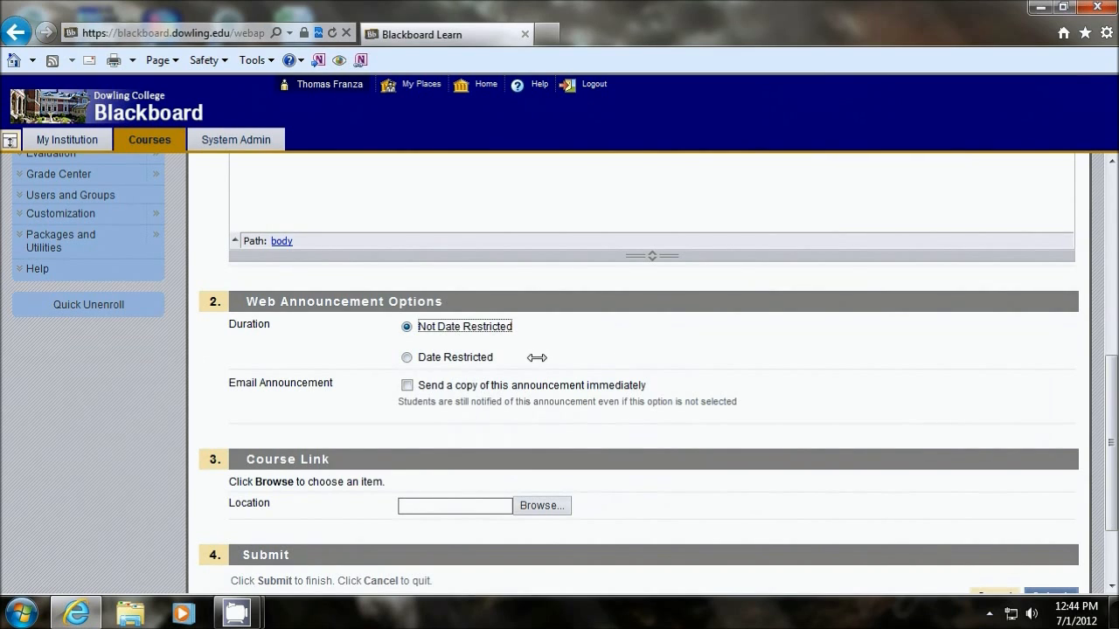
click(406, 358)
scroll(867, 457, down, 2)
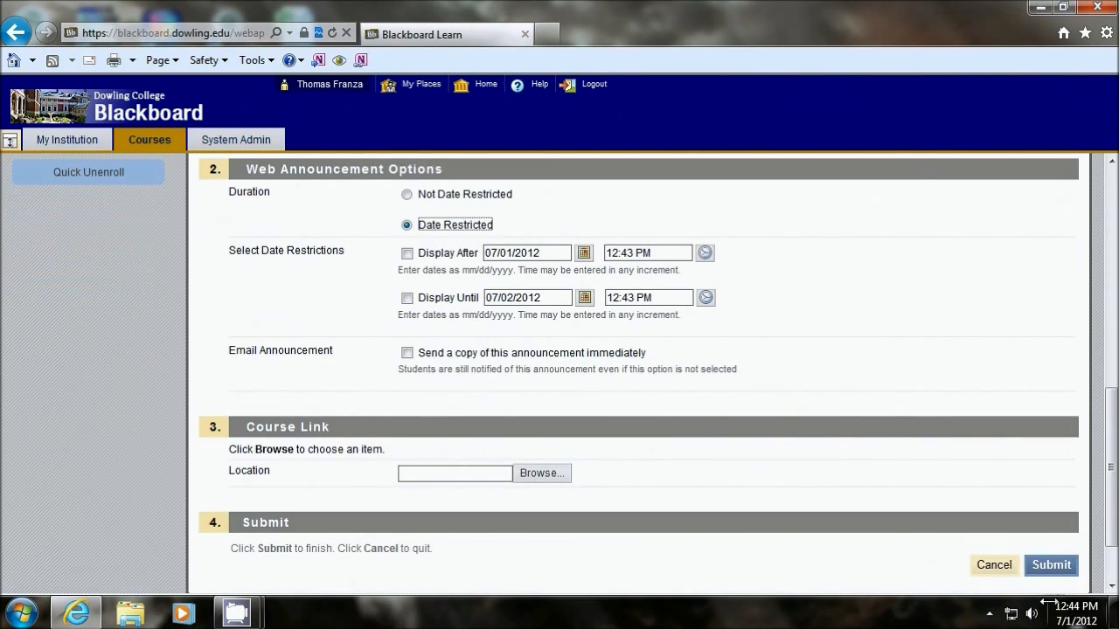
click(1051, 564)
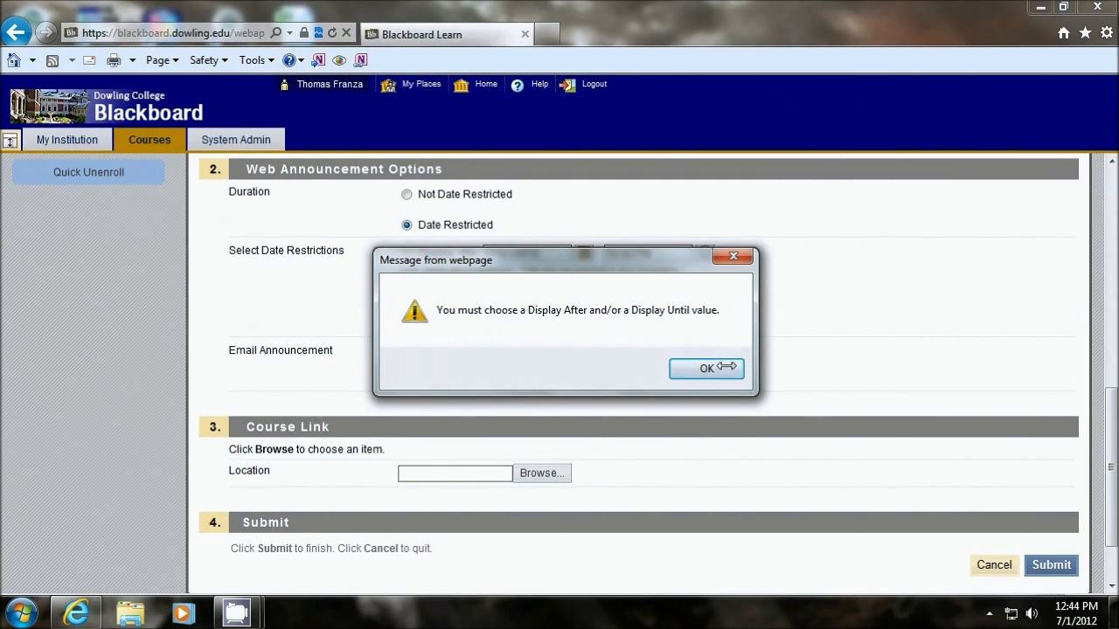
click(731, 368)
Step: Set the announcement's duration to Not Date Restricted and submit it
scroll(781, 335, up, 2)
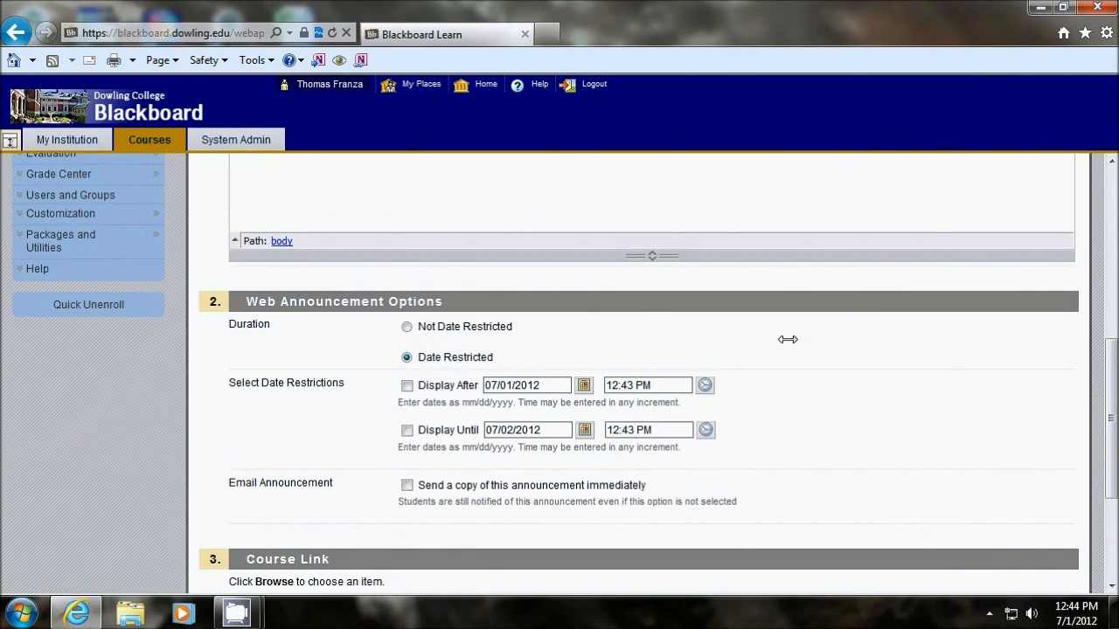
click(419, 326)
scroll(1006, 411, down, 2)
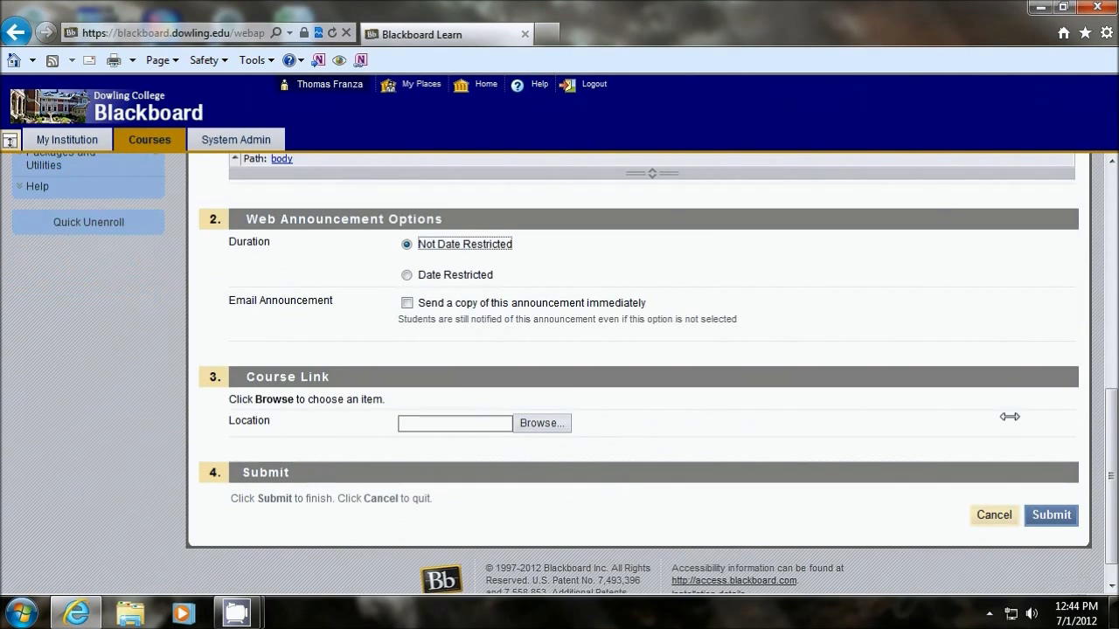
click(1049, 482)
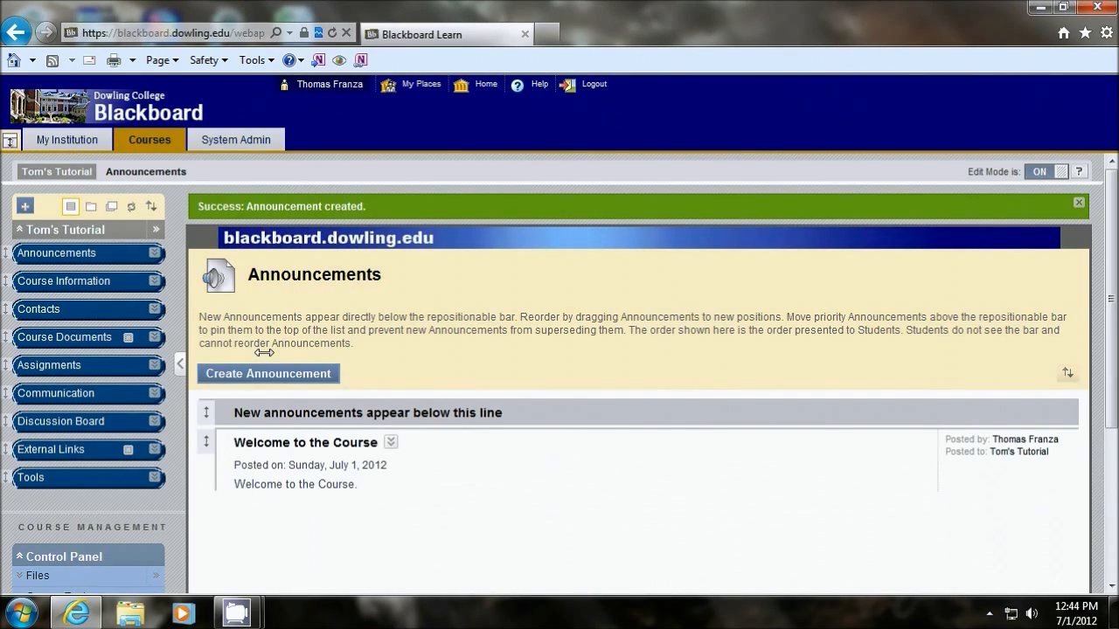
Step: Start a new content item in the Course Information area and name it "Course Outline"
click(61, 282)
scroll(560, 337, down, 1)
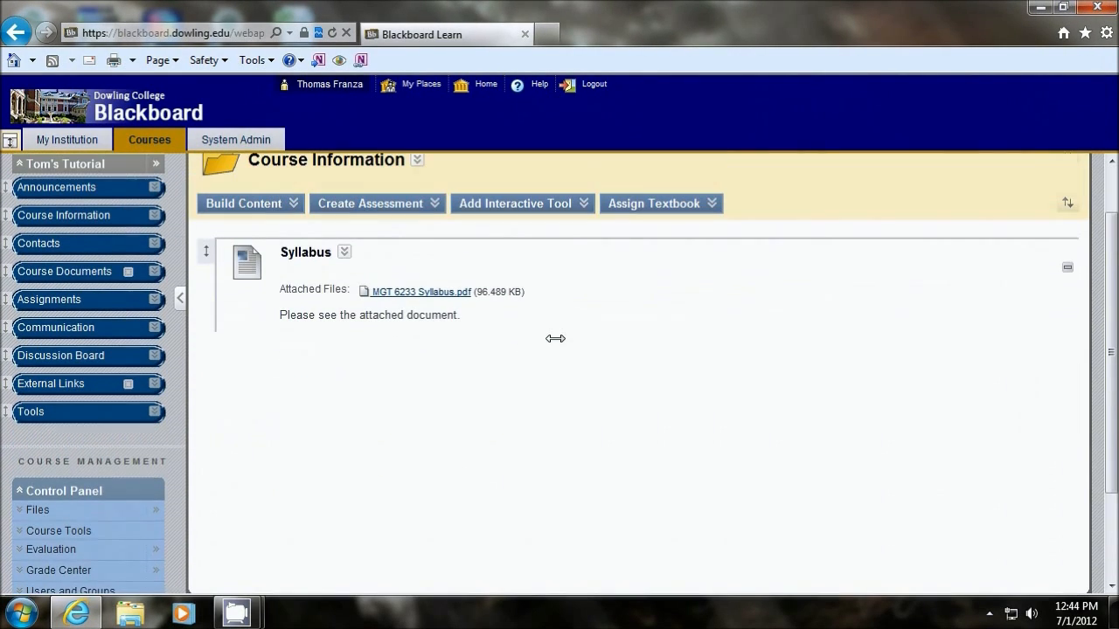
click(245, 202)
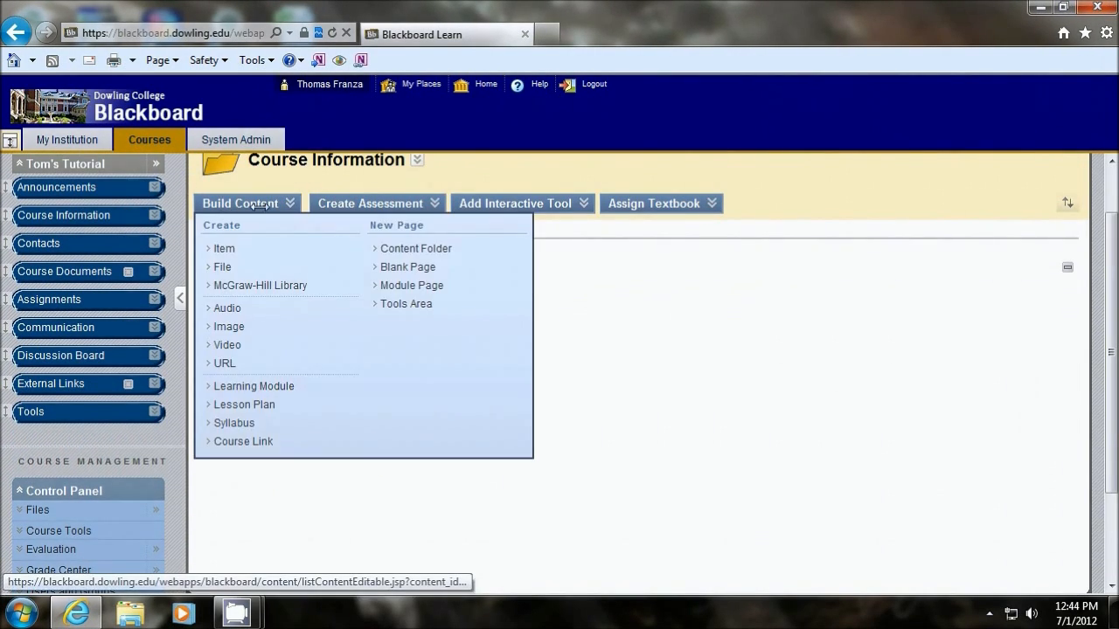
click(225, 248)
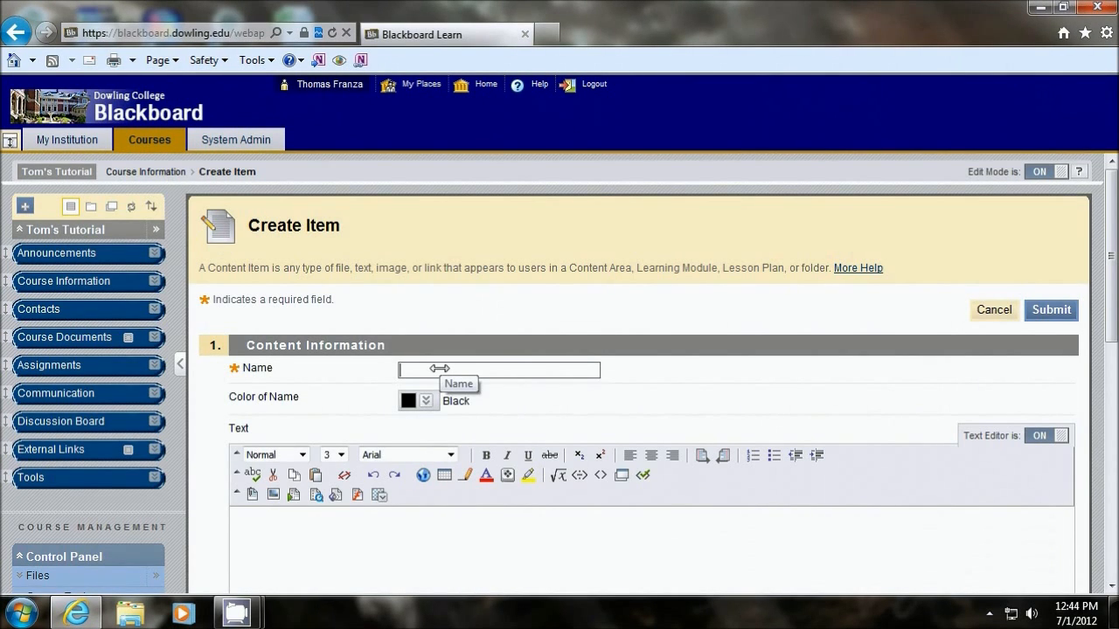
scroll(437, 370, down, 3)
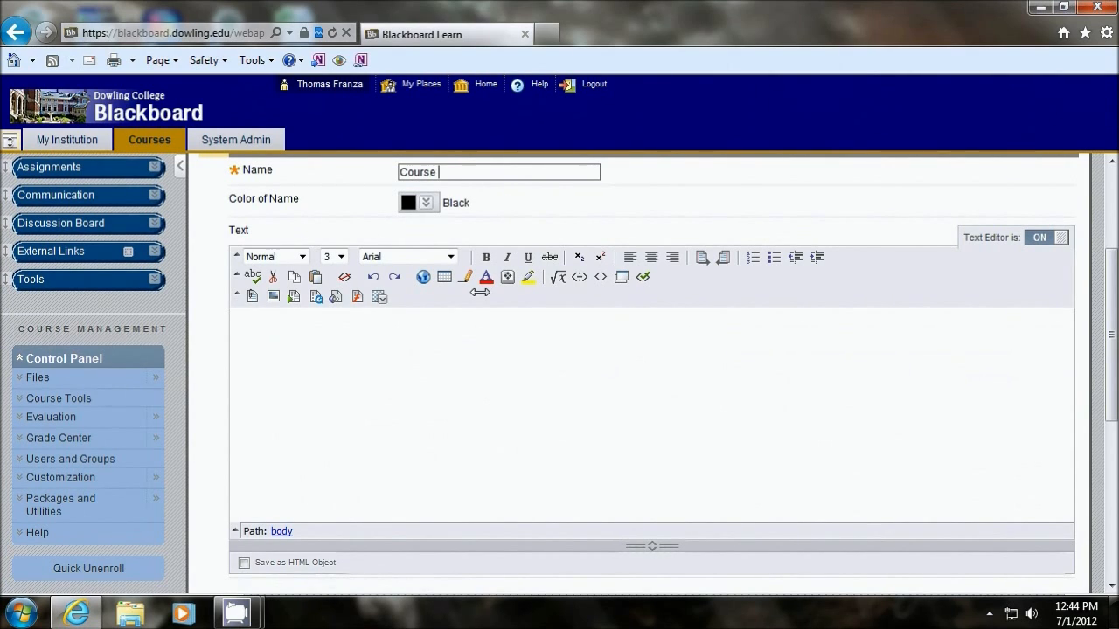
click(253, 339)
Step: Attach Basics.pdf from the Blackboard Tutorials folder in the Documents library to the Course Outline item
scroll(457, 352, down, 6)
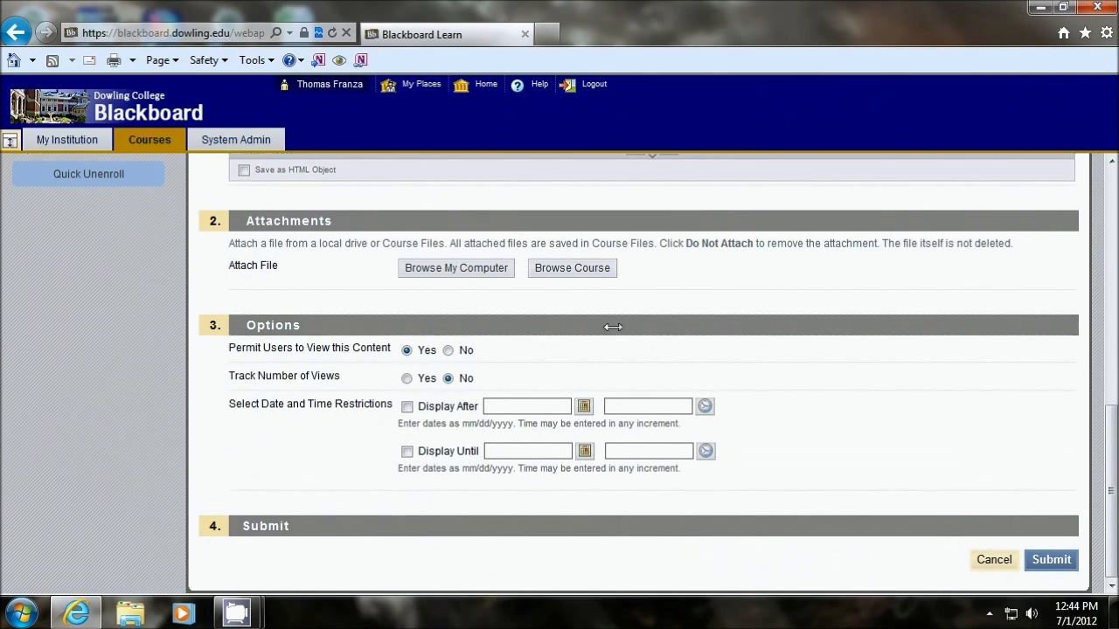
click(437, 268)
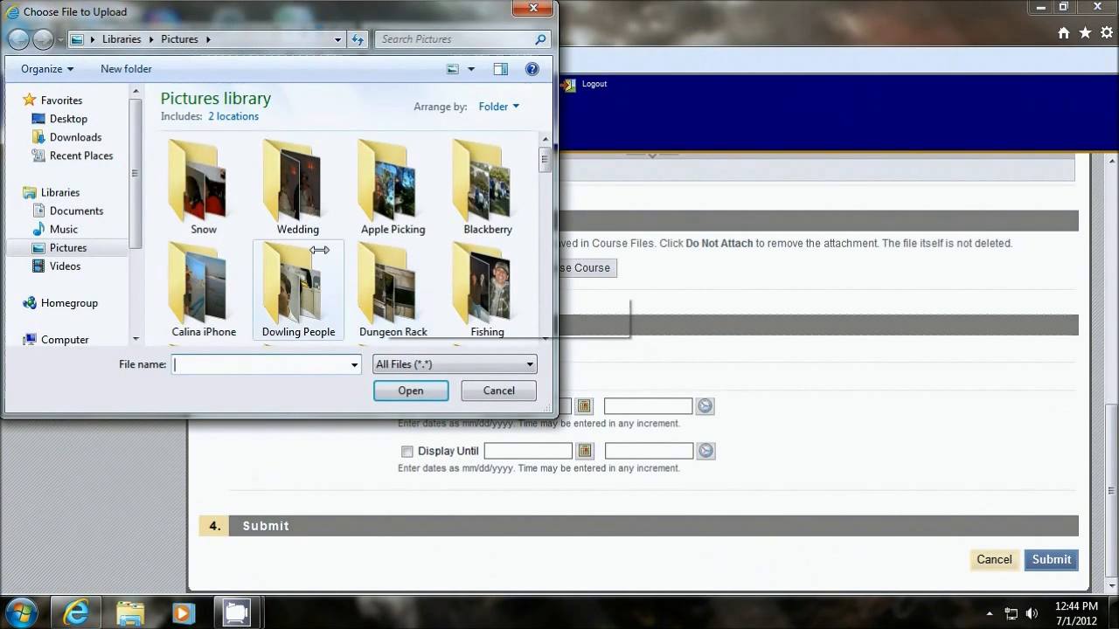
click(76, 210)
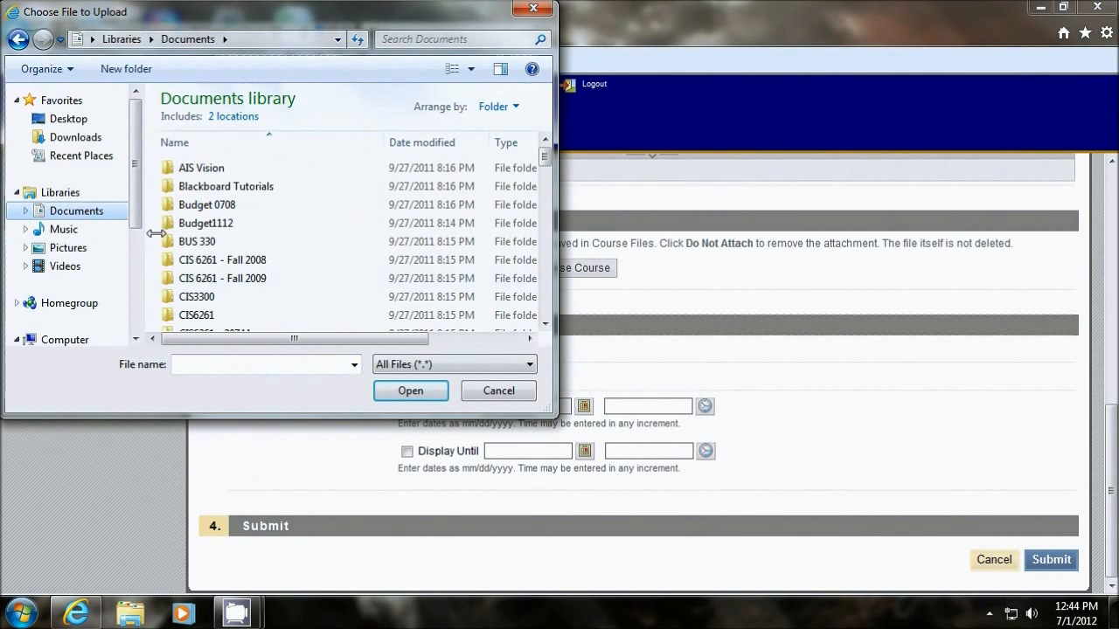
double_click(212, 187)
click(205, 168)
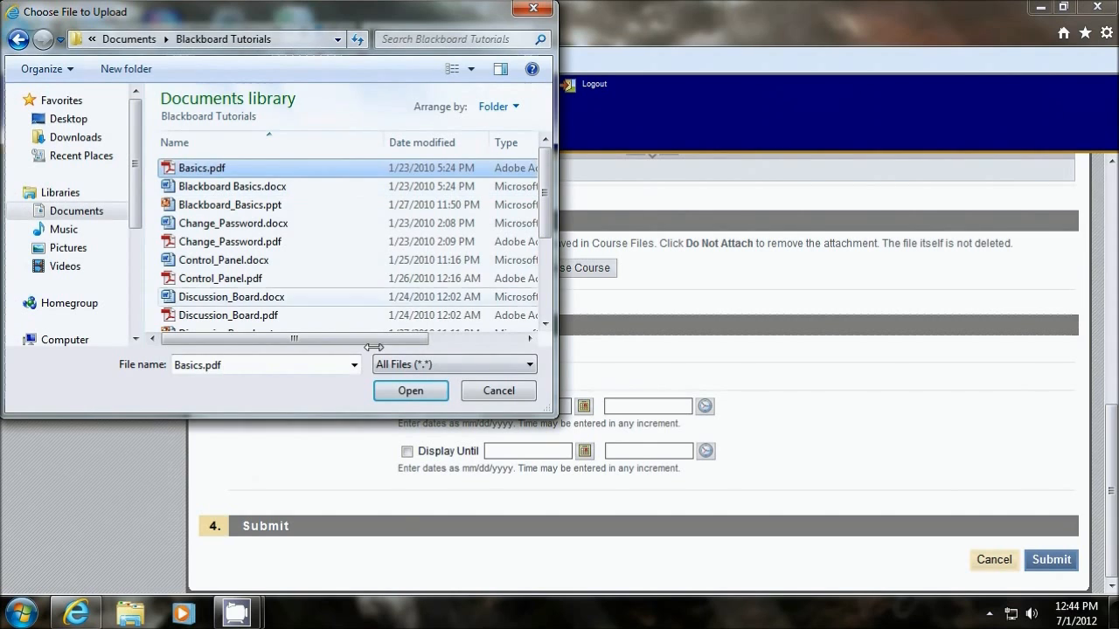
click(410, 391)
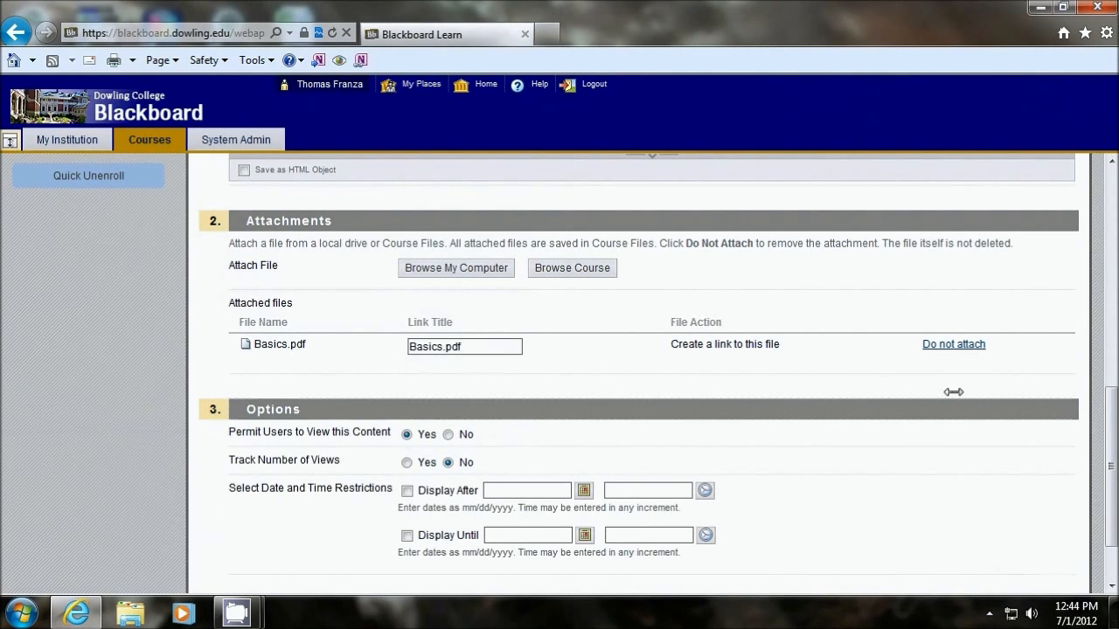
Step: Set Permit Users to View this Content to No for the Course Outline item and submit it
scroll(952, 391, down, 2)
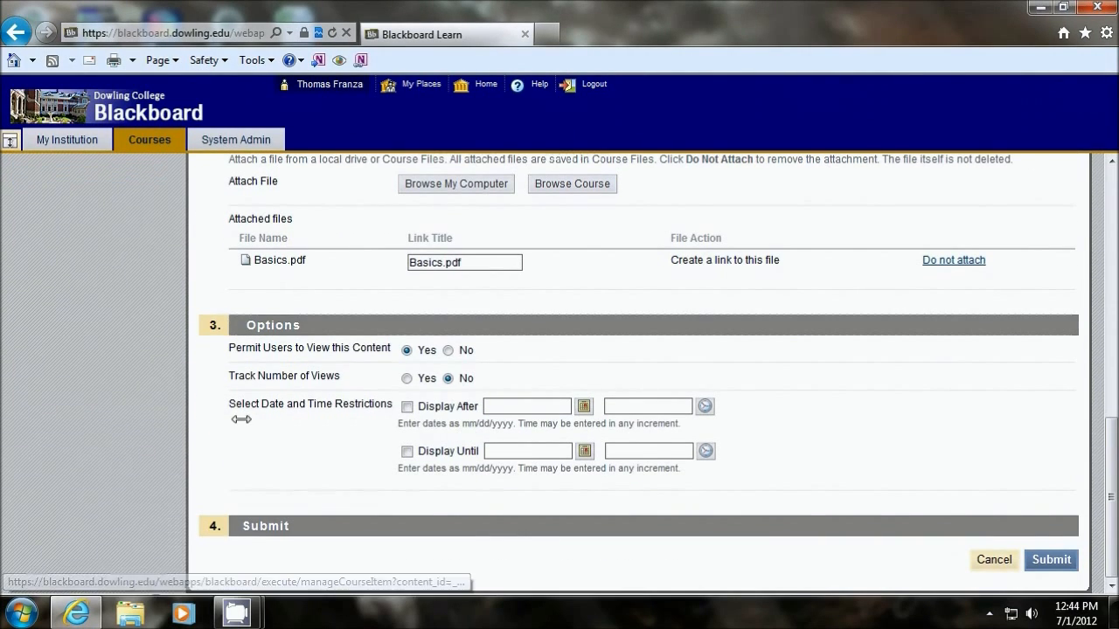
click(449, 350)
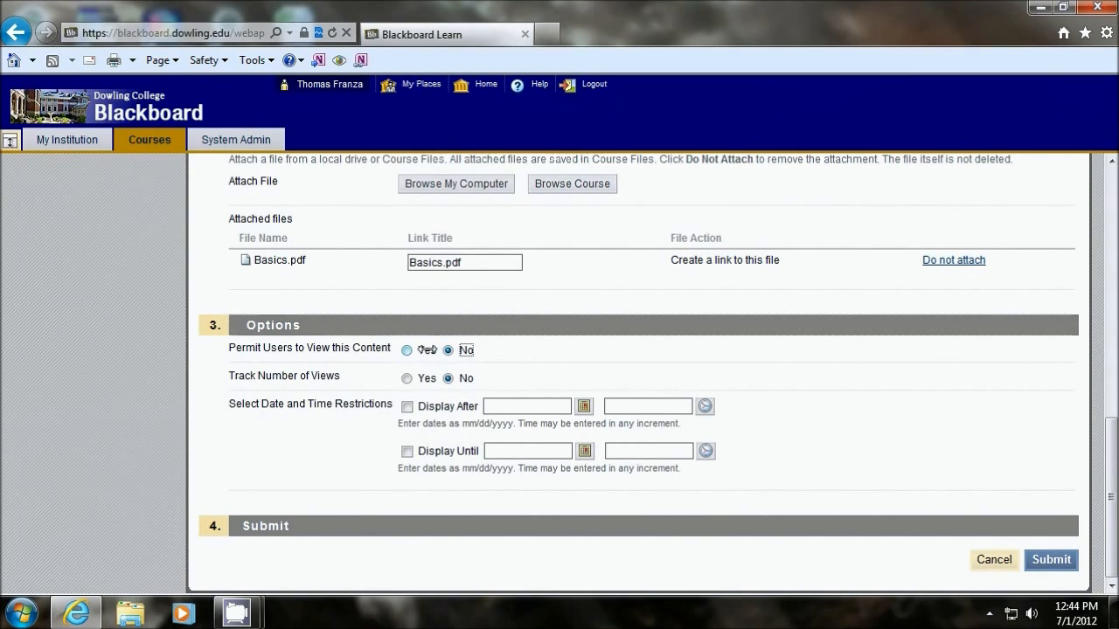
click(1052, 560)
scroll(573, 358, up, 5)
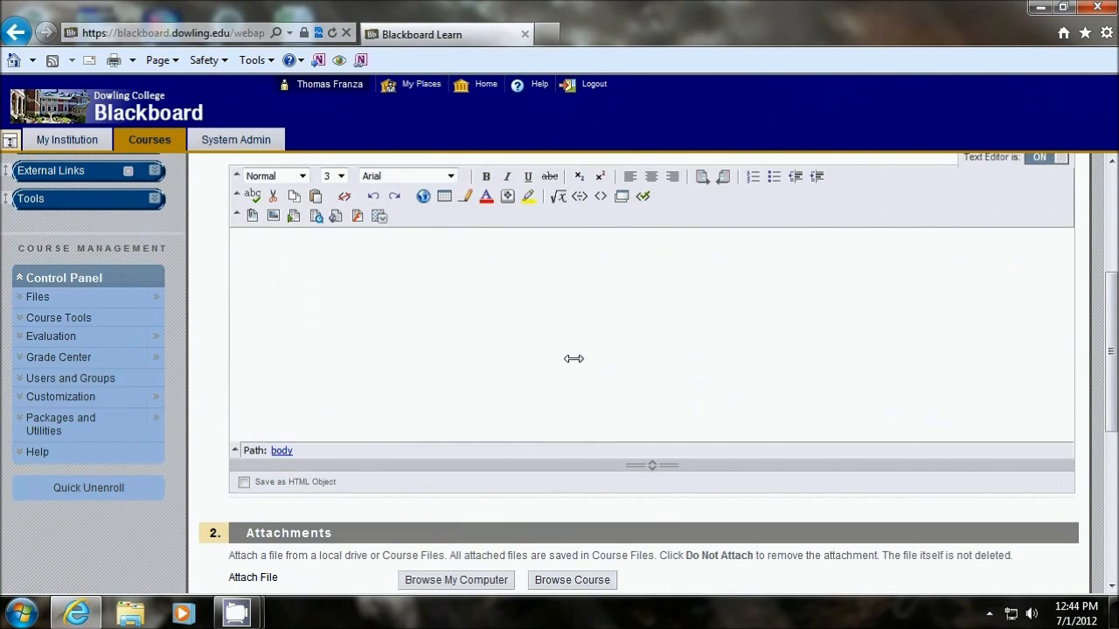
scroll(573, 358, up, 2)
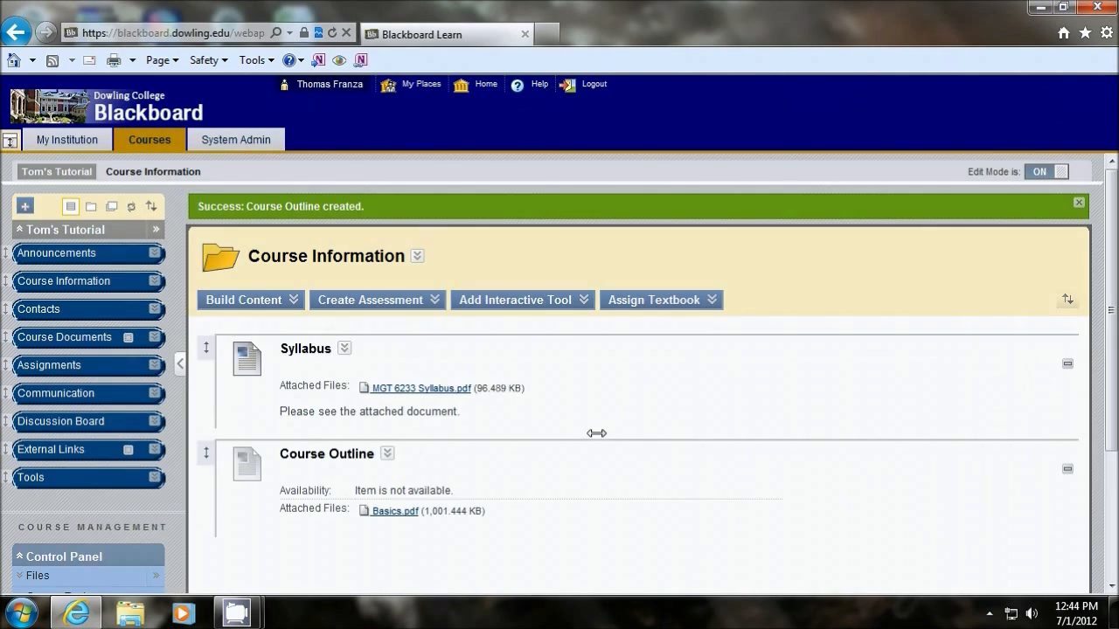
Step: Check the Course Outline item's availability, including with Edit Mode off, and turn Edit Mode back on
scroll(514, 392, down, 2)
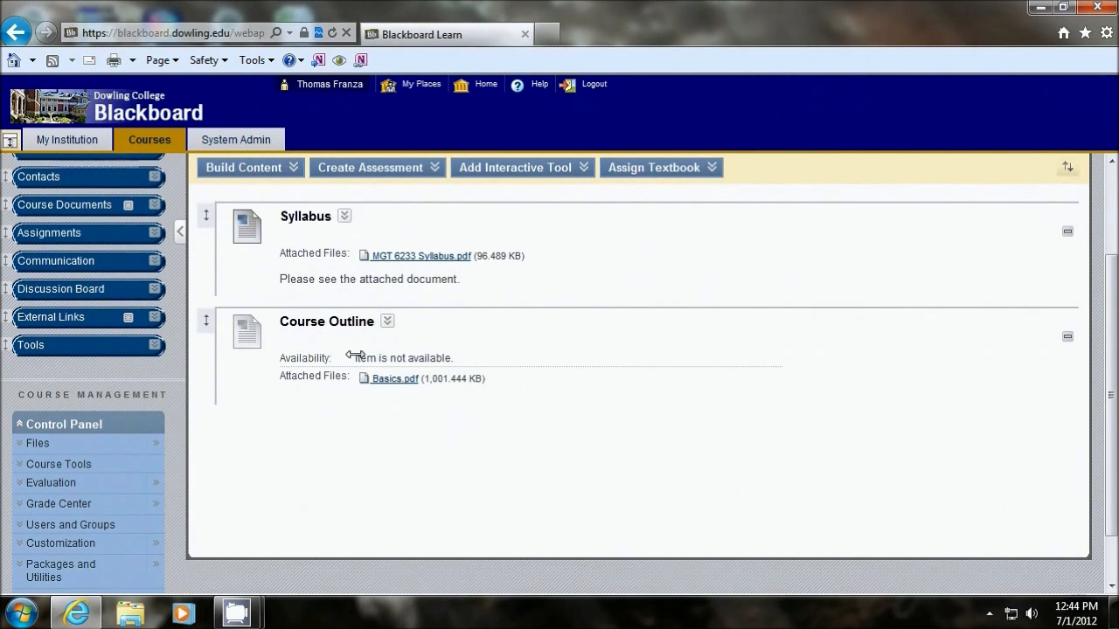
drag(355, 355, 462, 356)
click(759, 429)
scroll(929, 215, up, 2)
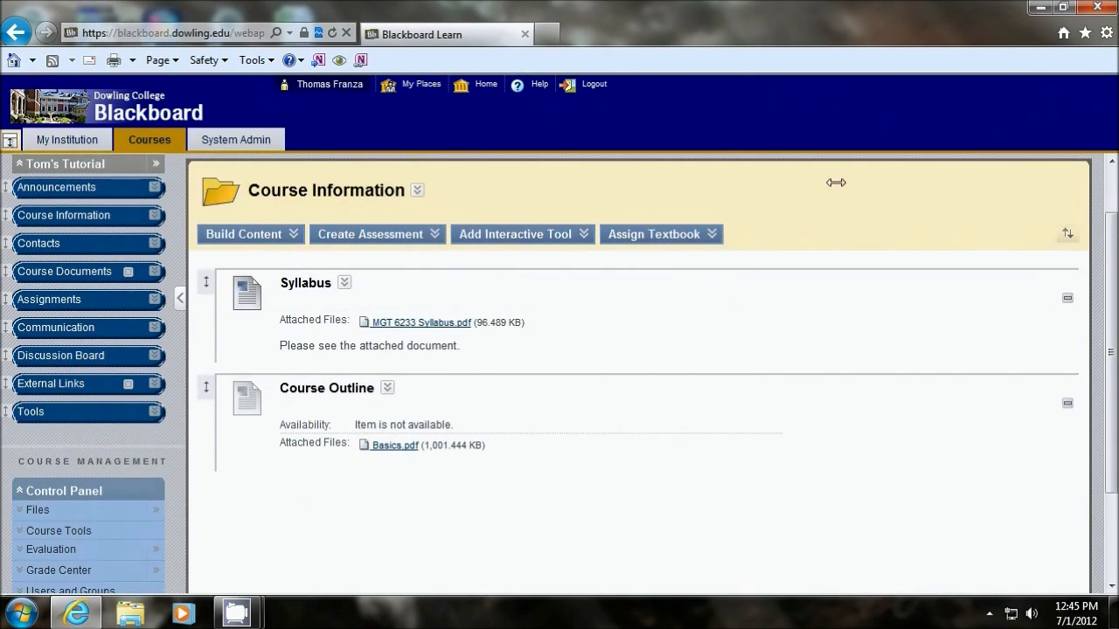
click(1046, 170)
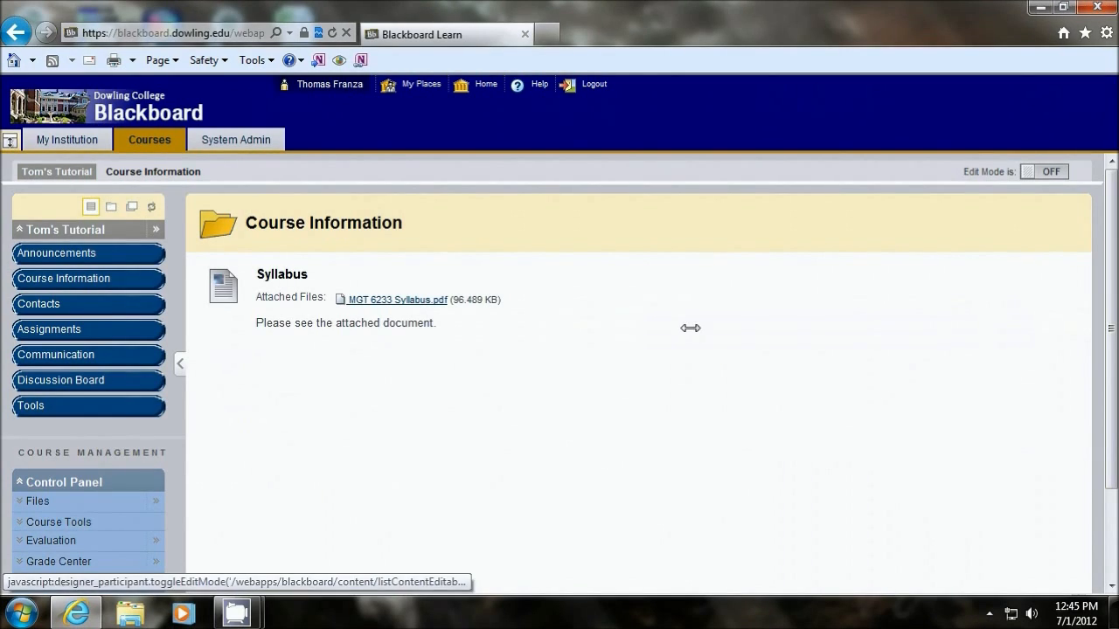
click(1060, 172)
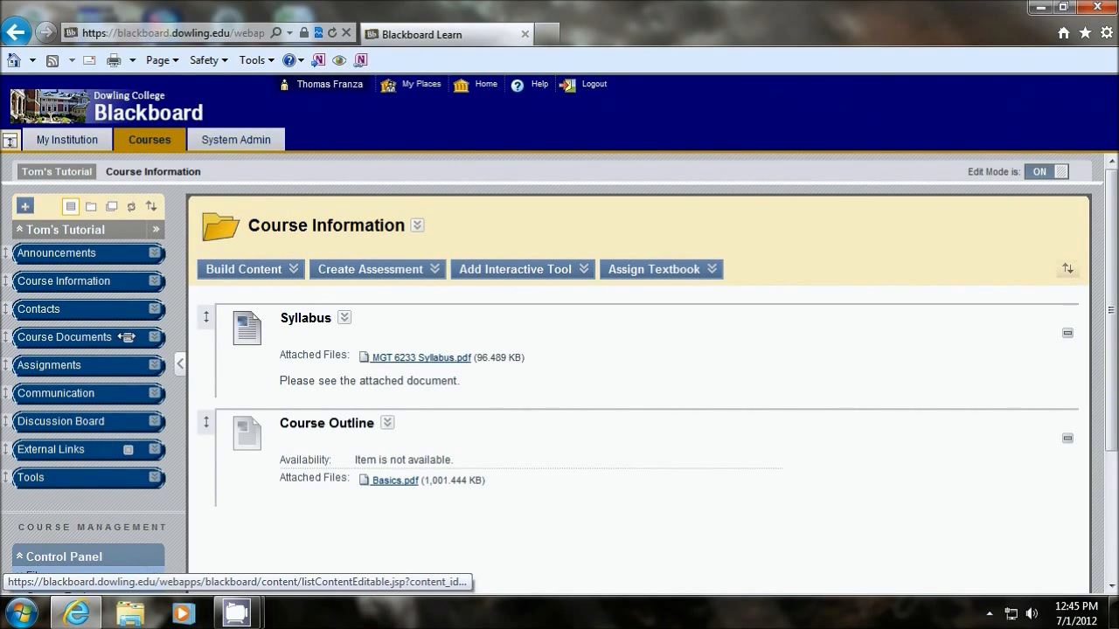
Step: Review the blank Create URL form in the Course Documents area and leave it without creating a link
click(57, 335)
mouse_move(218, 272)
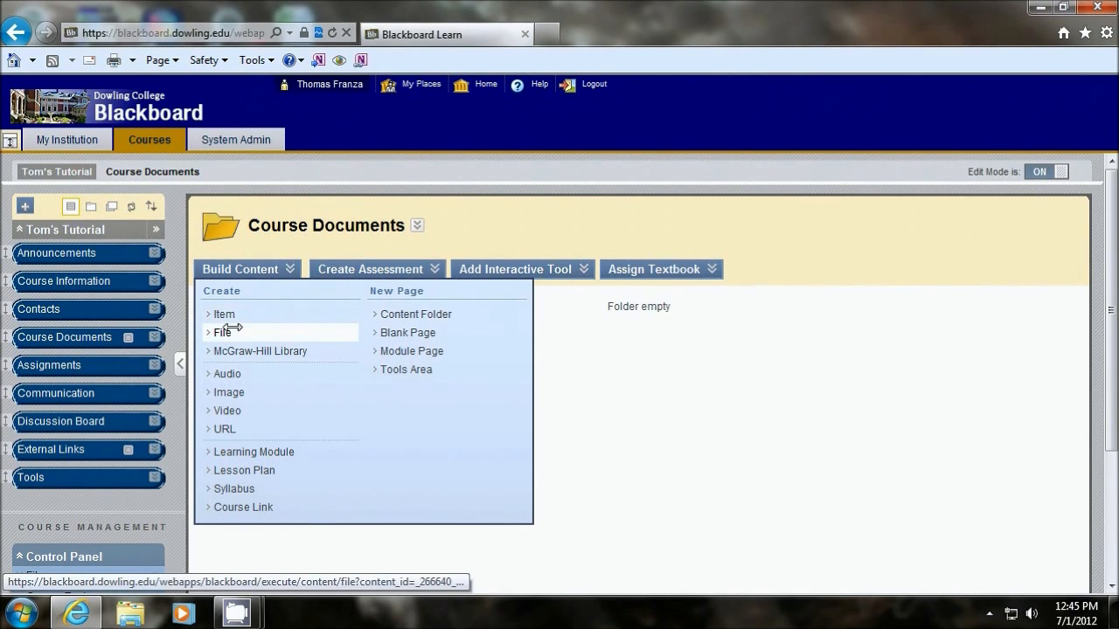
click(219, 428)
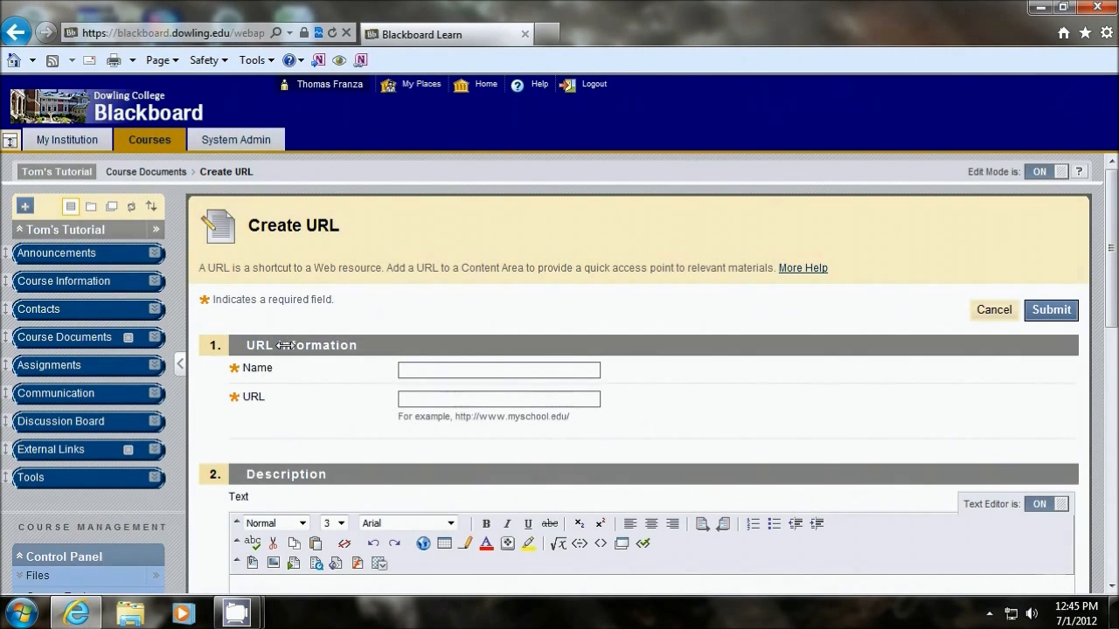
click(470, 368)
drag(388, 420, 581, 420)
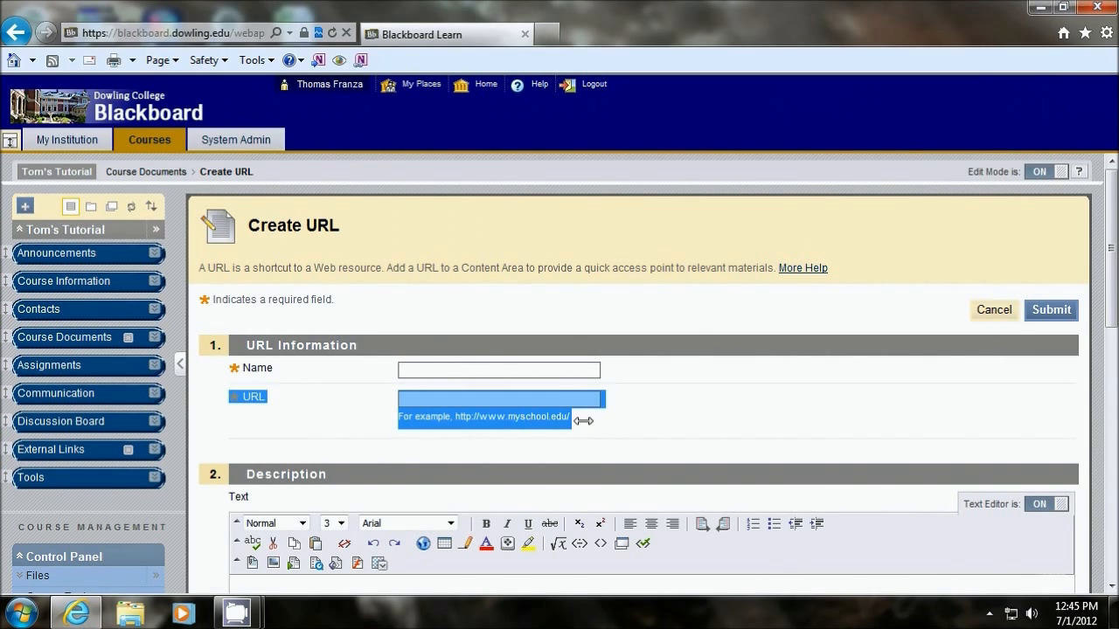
click(567, 426)
scroll(490, 422, down, 15)
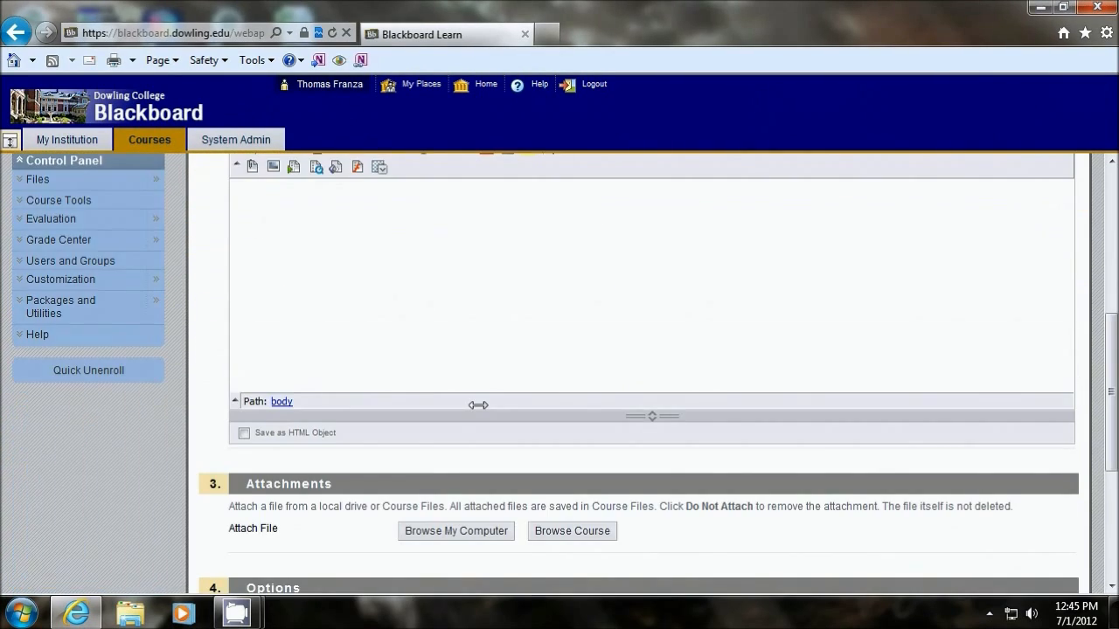
click(994, 559)
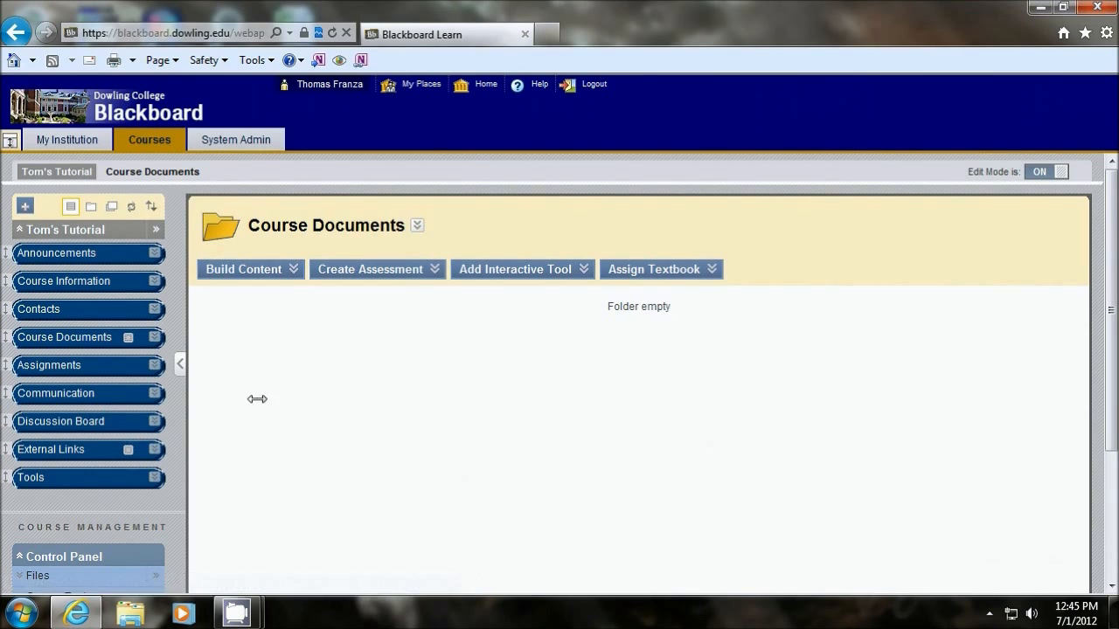
Step: Delete the Chapter One Homework assignment and its submissions from the Assignments area
click(87, 365)
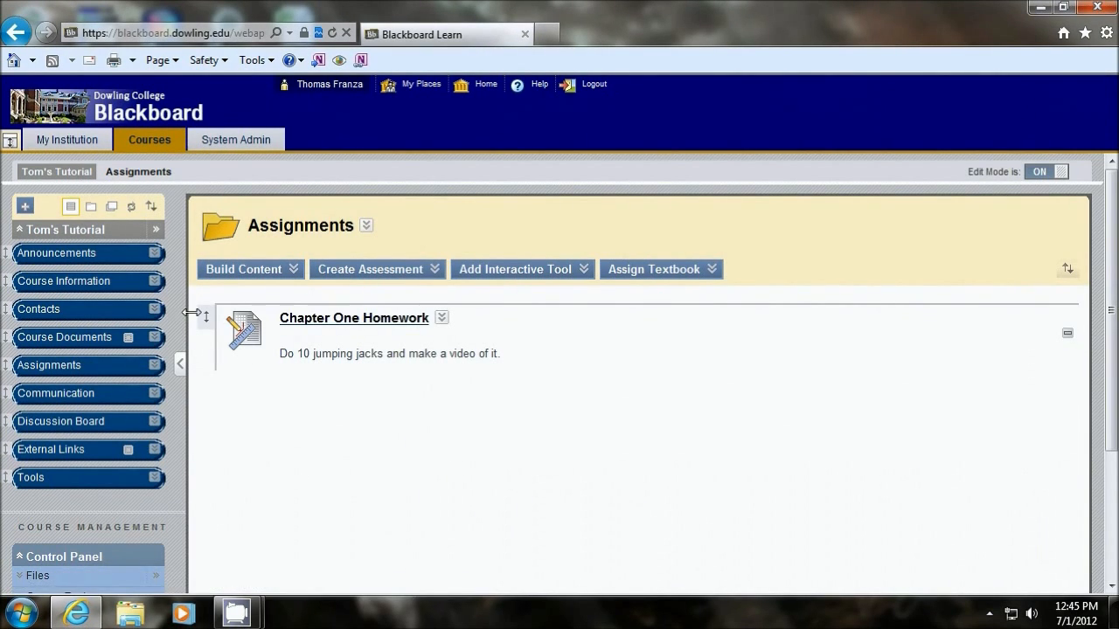
click(441, 318)
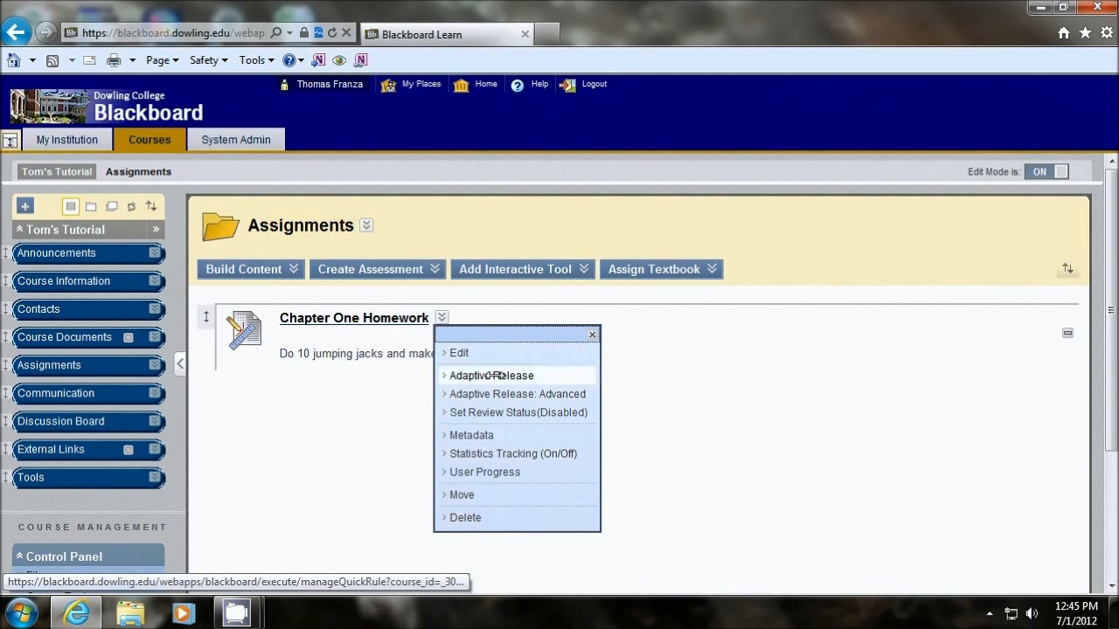
click(465, 518)
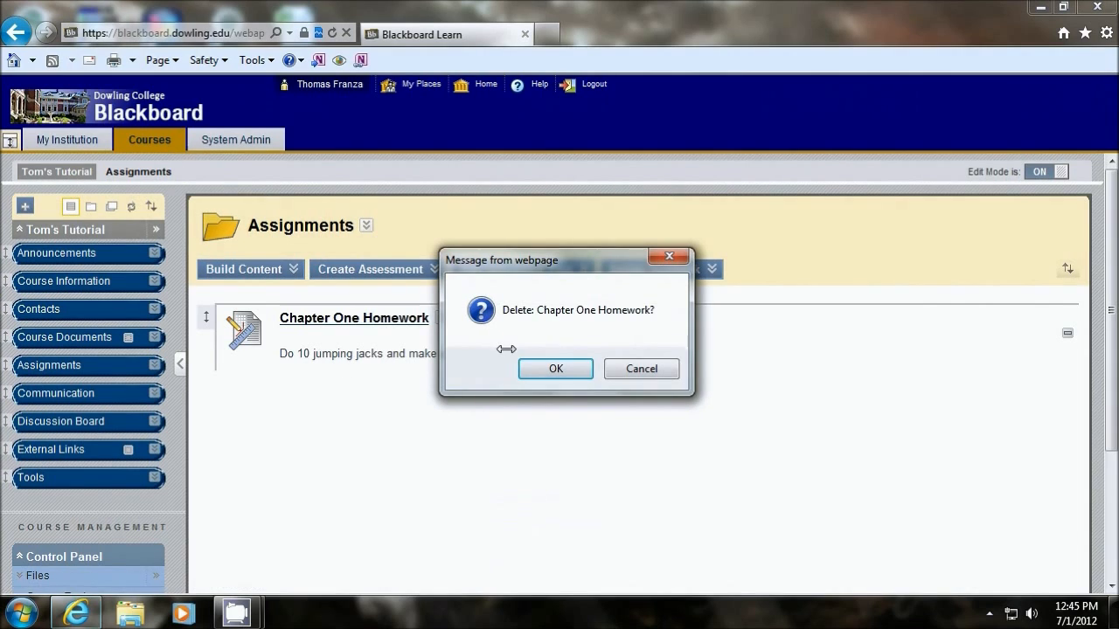
click(556, 364)
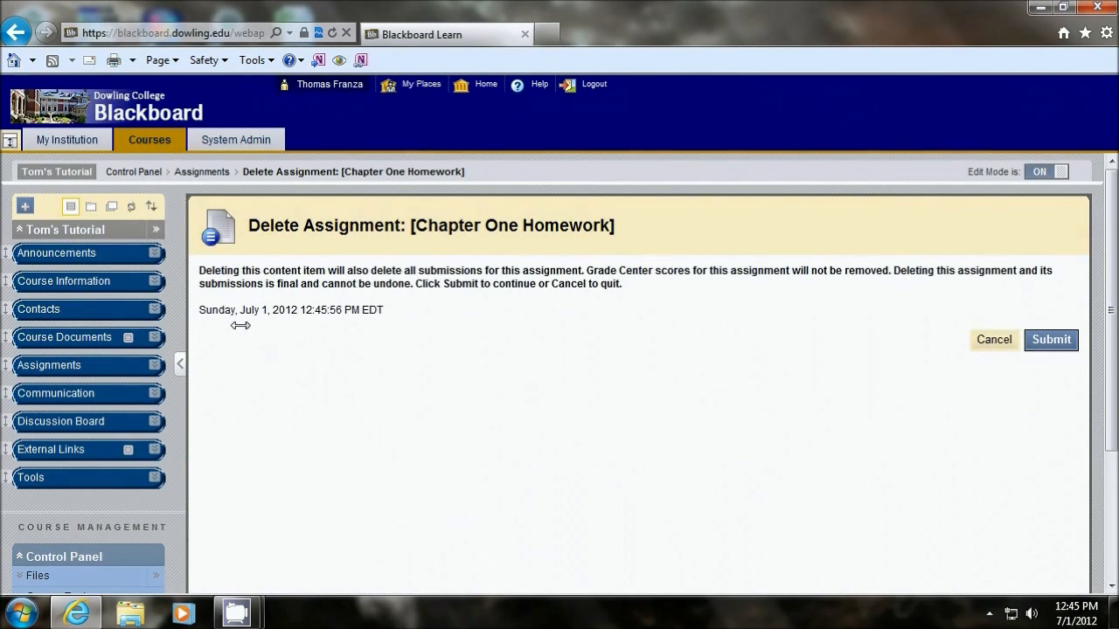
click(1048, 339)
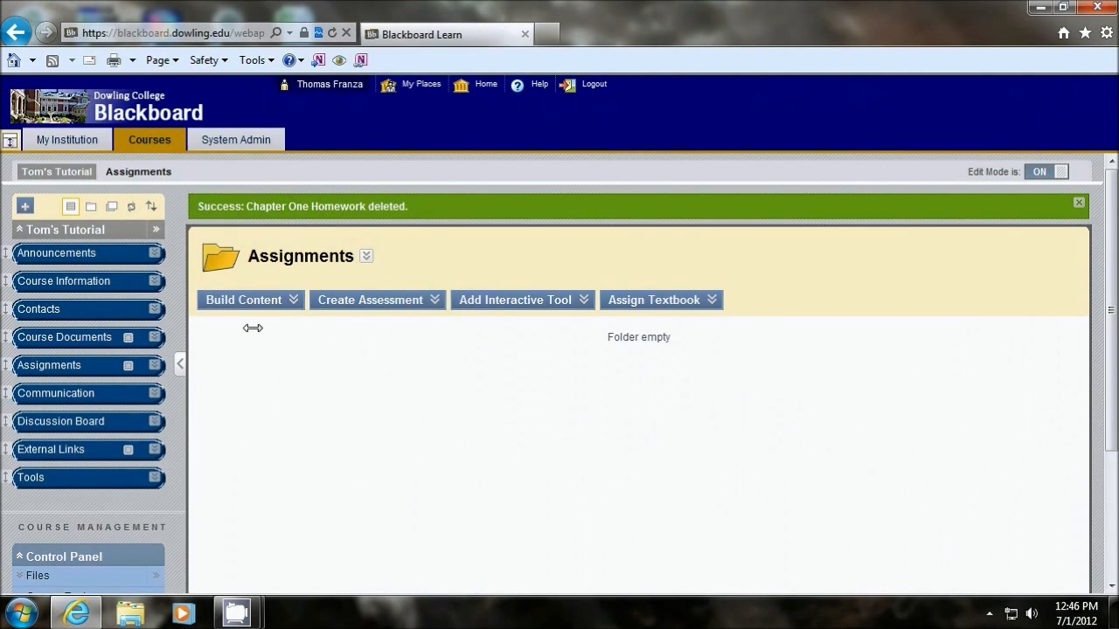
Step: Start a new assignment in the Assignments area and name it "Chapter One Homework"
click(249, 304)
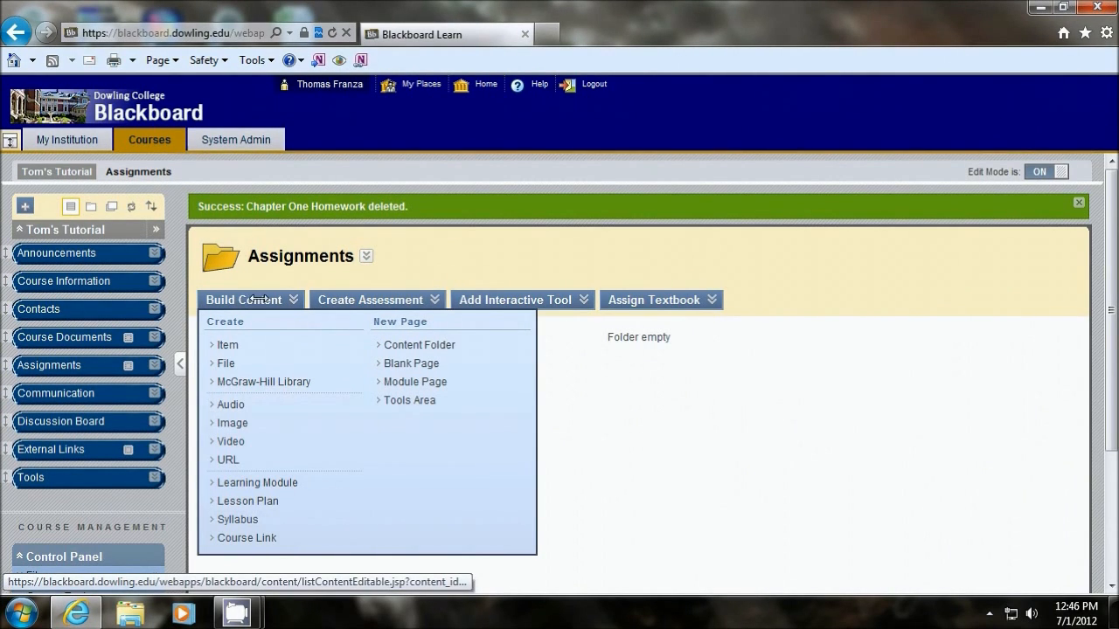
click(368, 299)
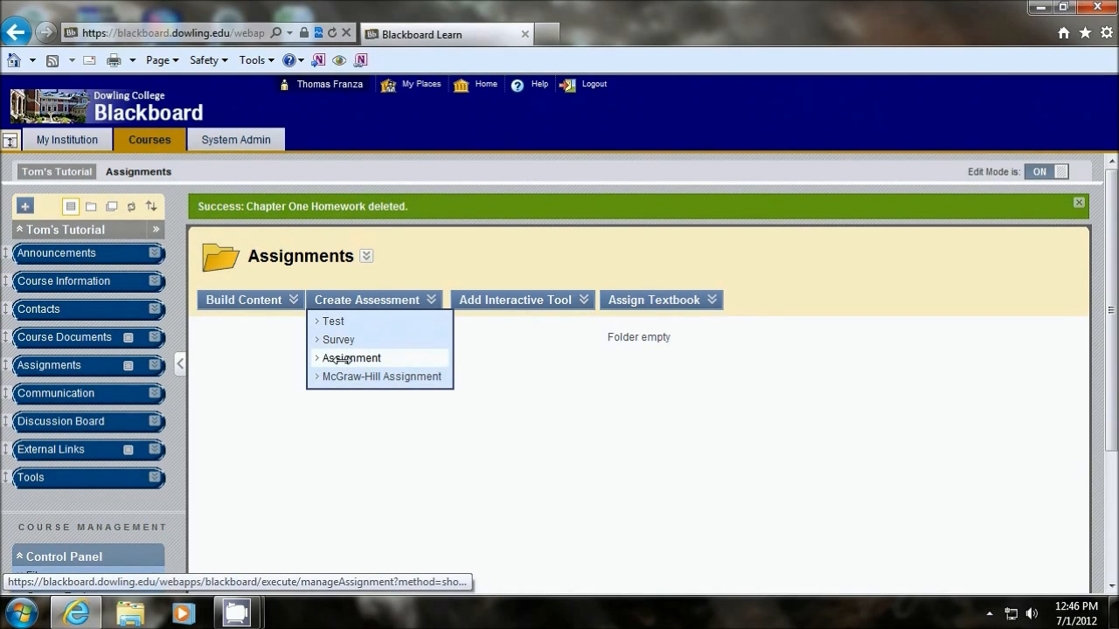
click(341, 359)
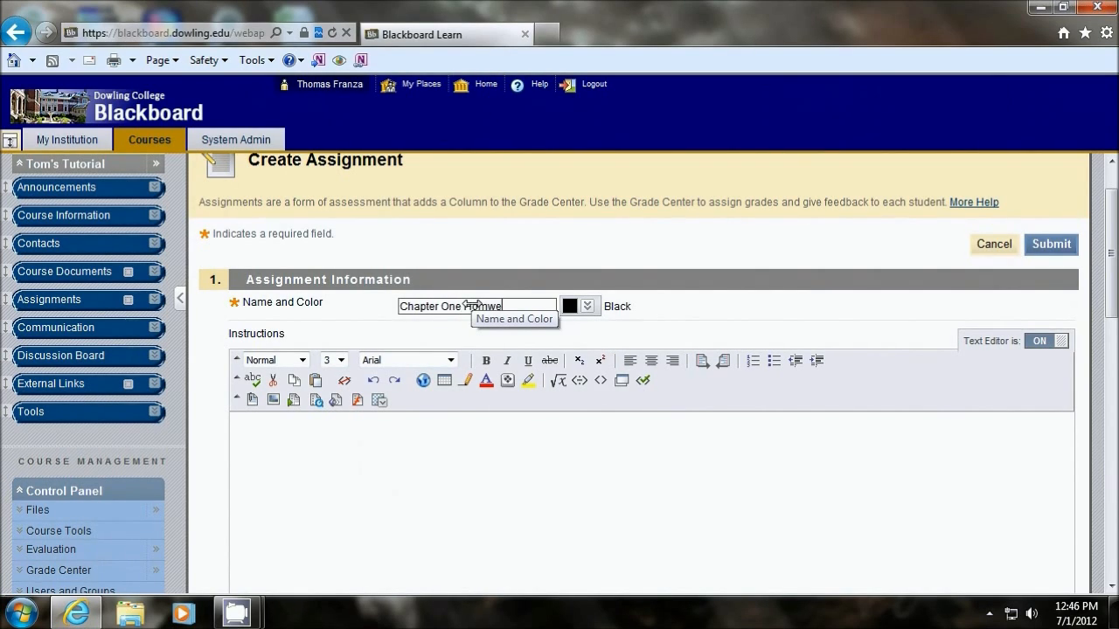
key(BackSpace)
text(ework)
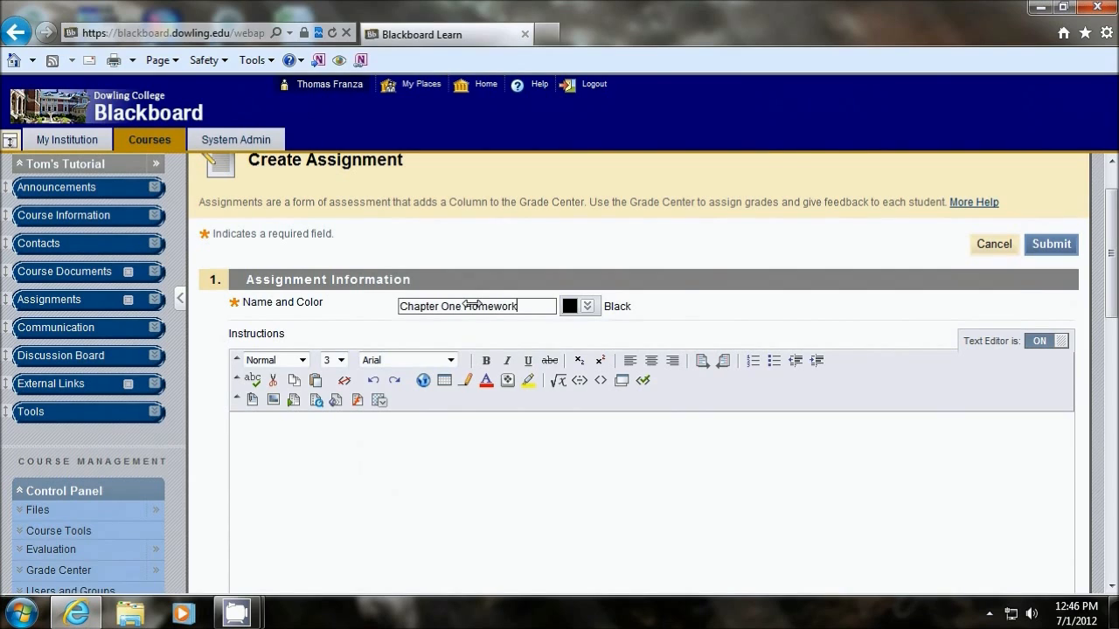
Step: Set the assignment's possible points to 100 and submit it, keeping a single attempt and all students as individual recipients
click(522, 465)
scroll(507, 437, down, 5)
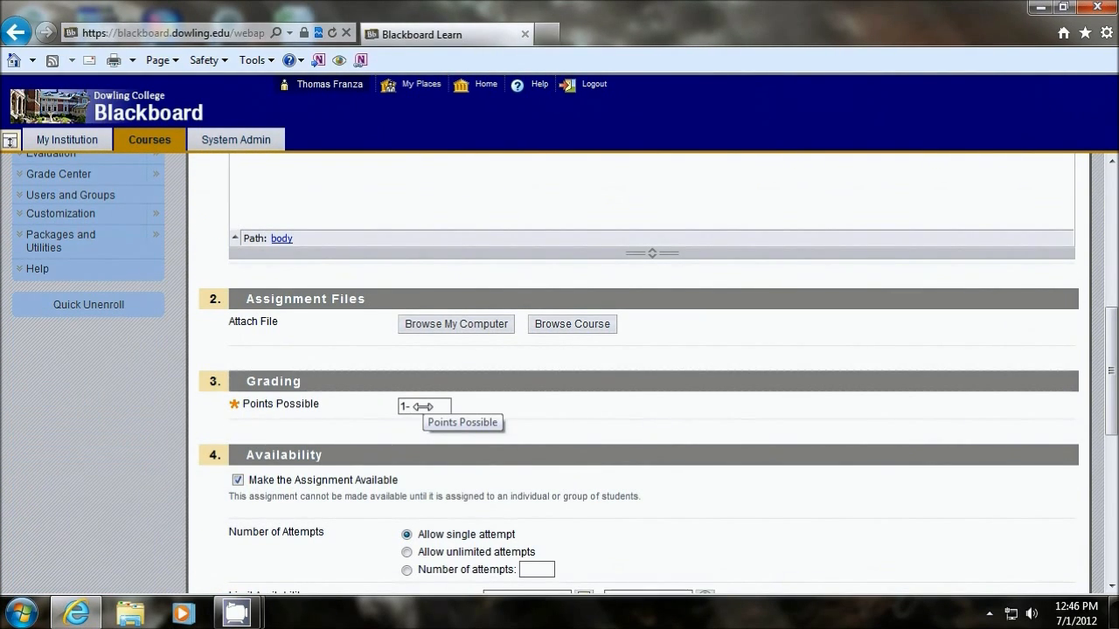
click(446, 407)
scroll(156, 339, down, 2)
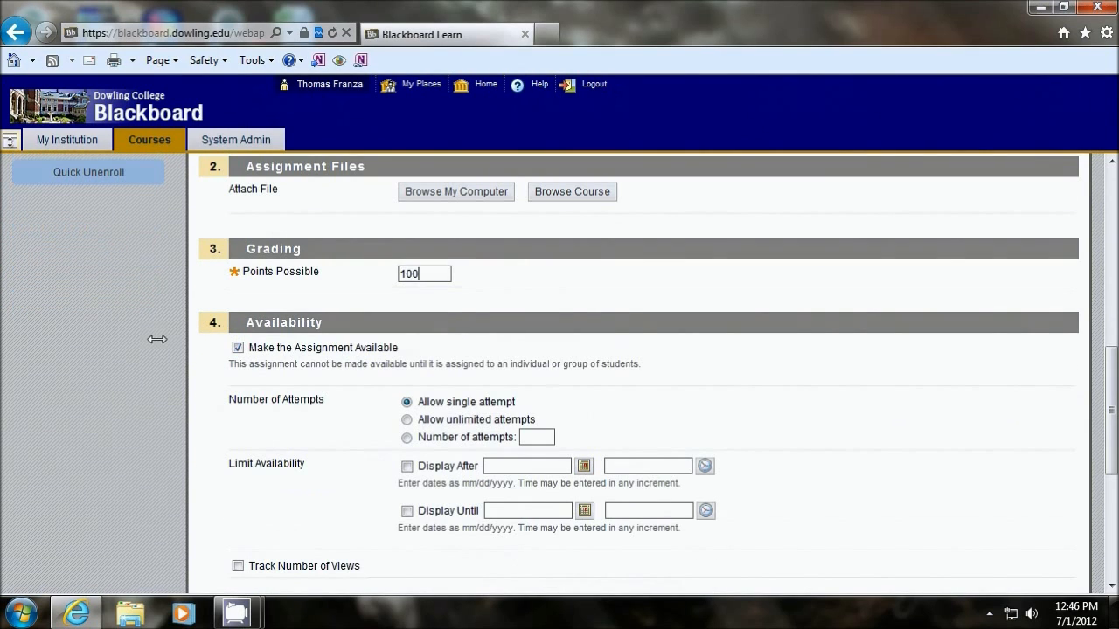
scroll(759, 402, down, 4)
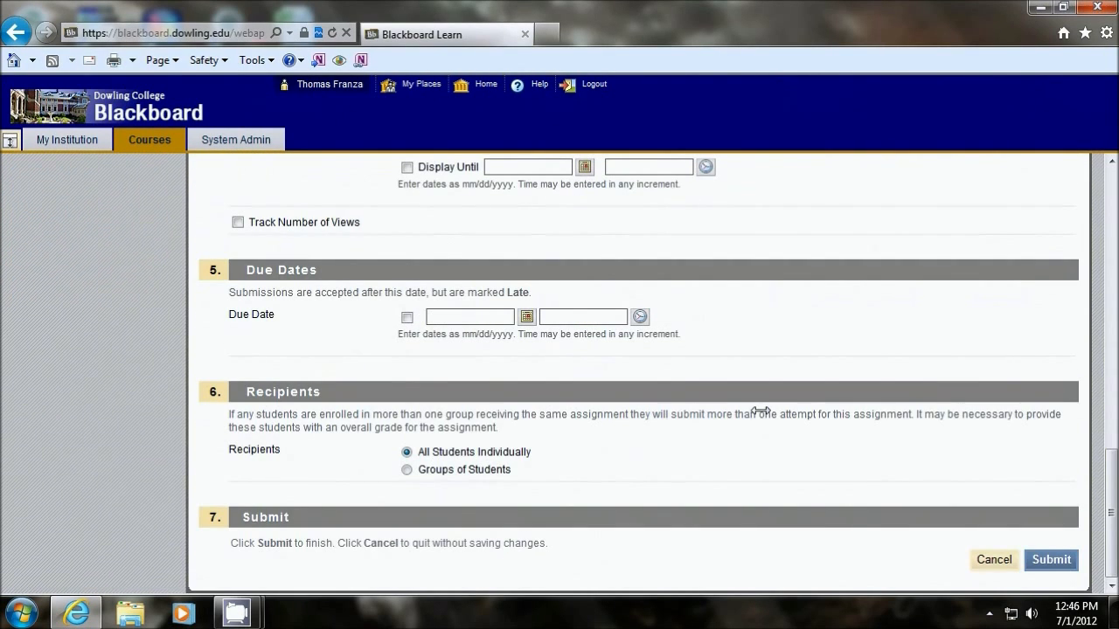
click(1045, 559)
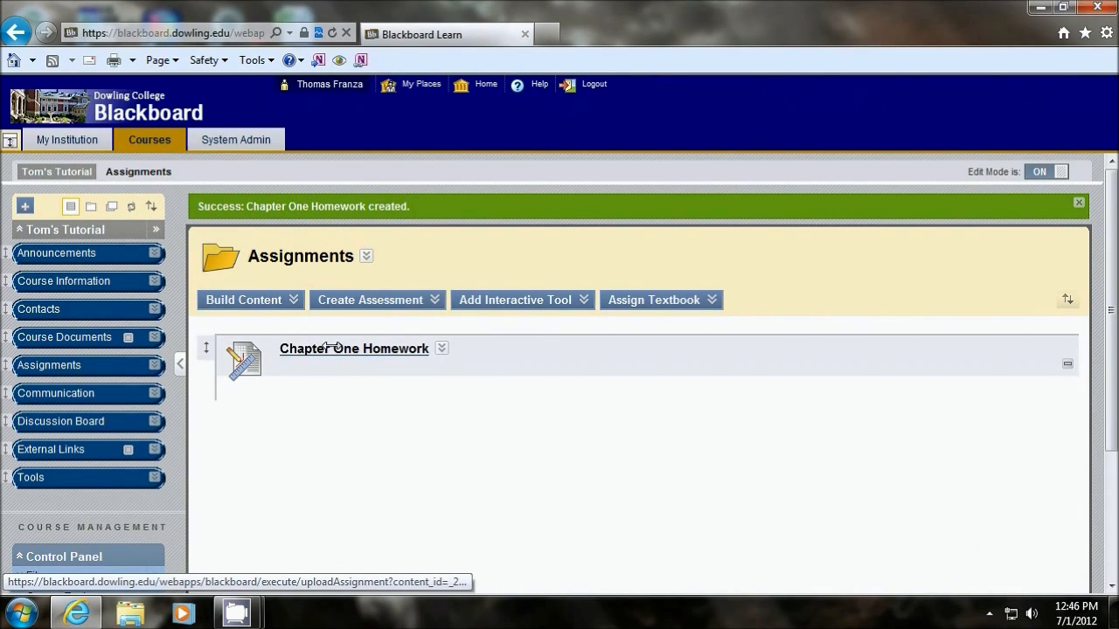
Step: Turn Edit Mode off and preview the Chapter One Homework submission page as a student would see it
click(1032, 170)
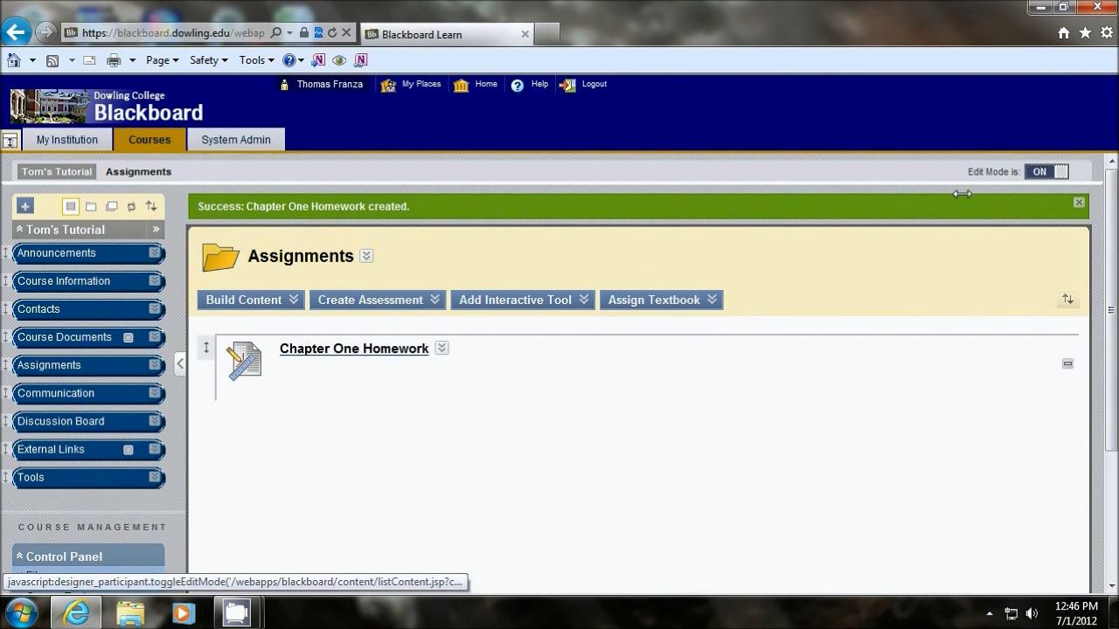
click(288, 274)
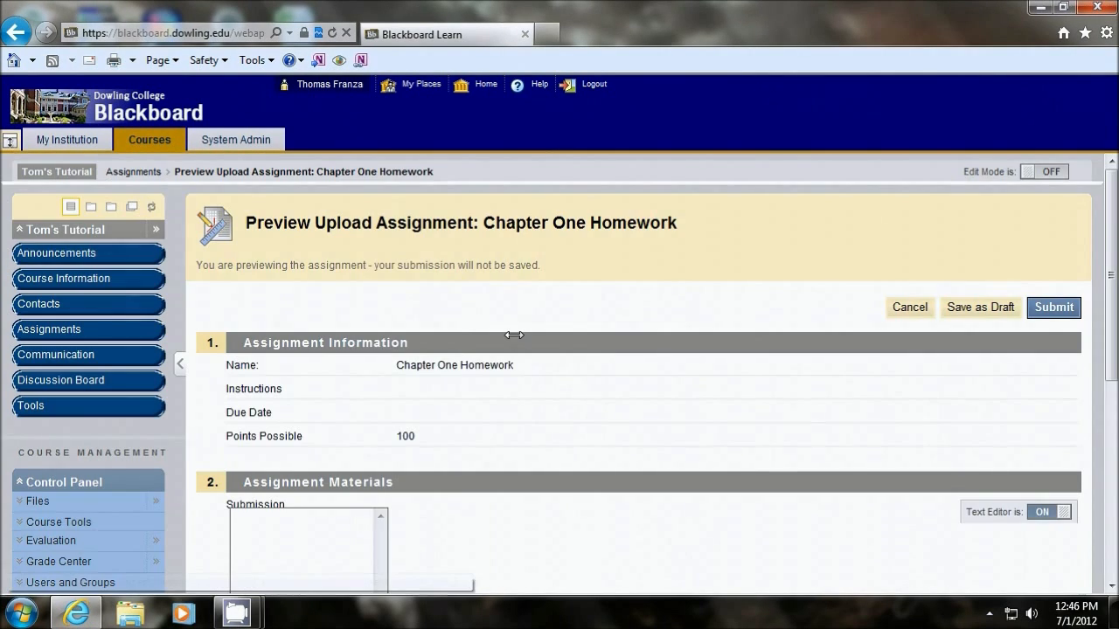
scroll(612, 332, down, 3)
scroll(610, 356, down, 1)
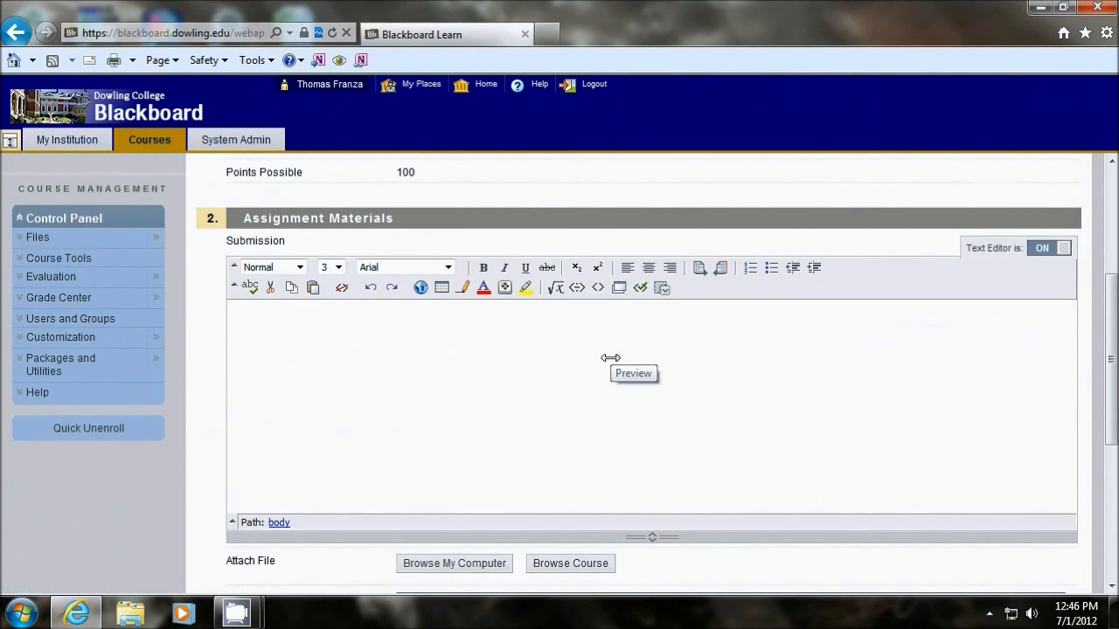
Step: Review the Chapter One Homework submission page, including the submission text, file attachment and comments areas, and cancel out without submitting
scroll(468, 296, up, 2)
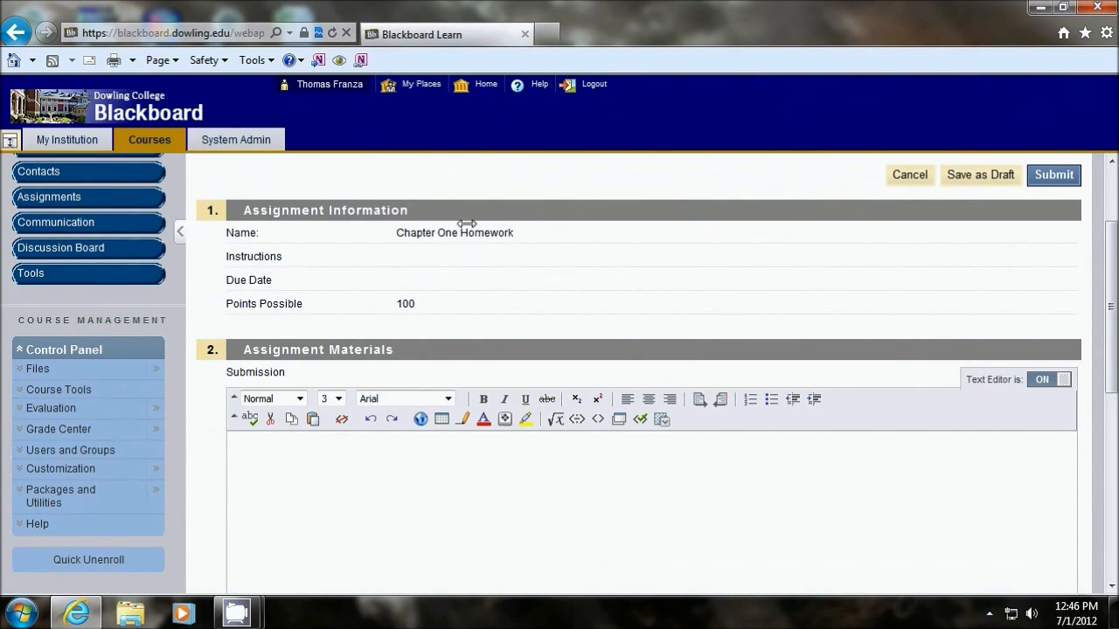
scroll(405, 454, down, 2)
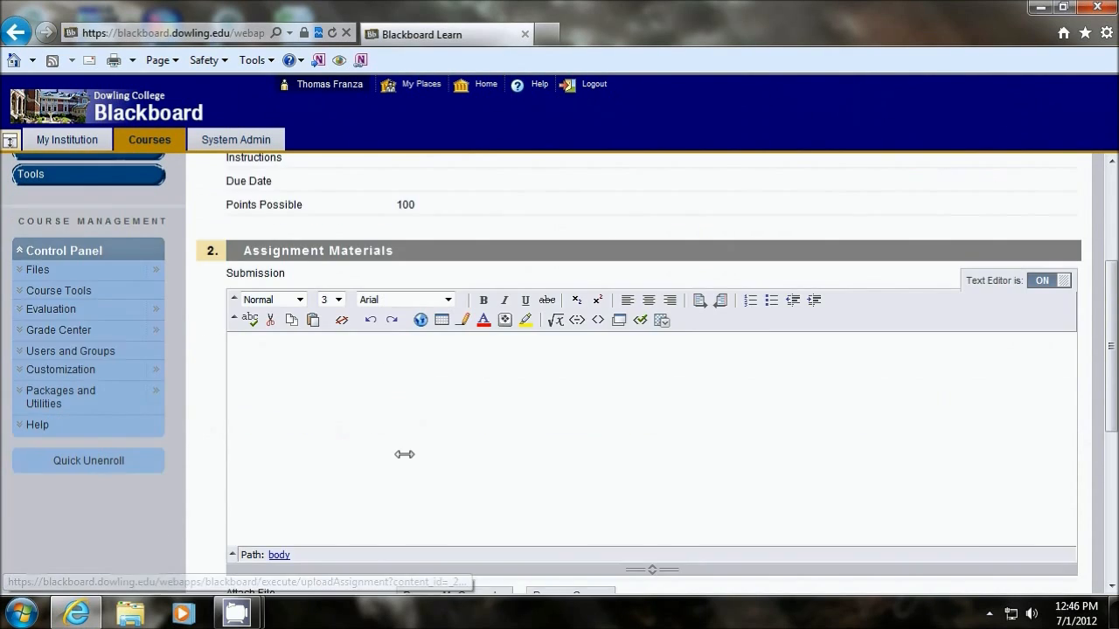
click(312, 278)
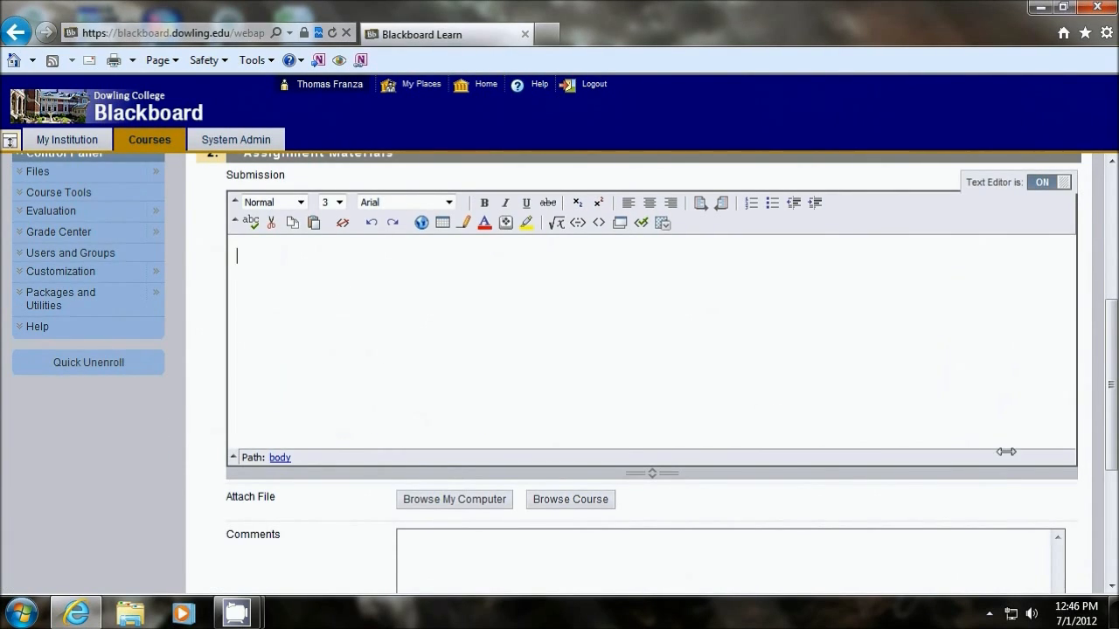
scroll(1006, 451, down, 1)
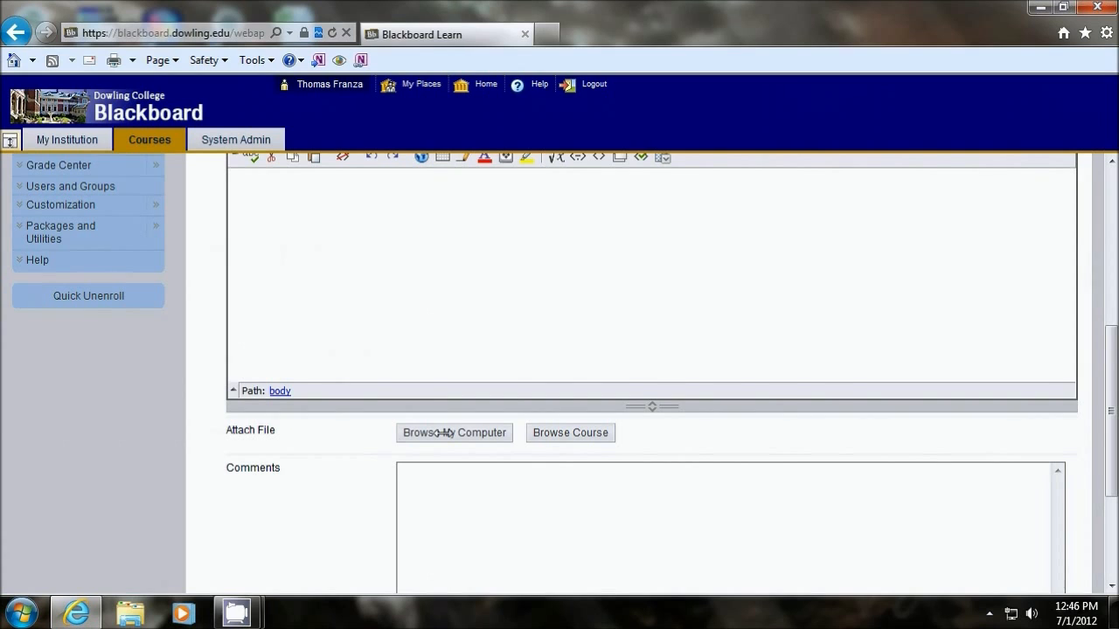
scroll(792, 428, down, 2)
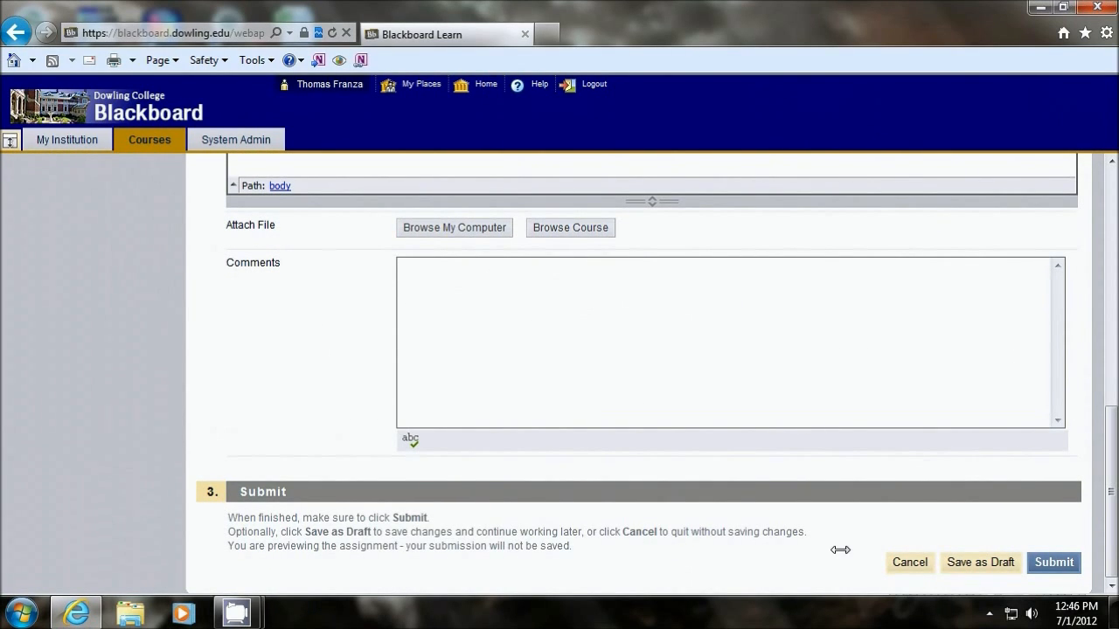
click(910, 562)
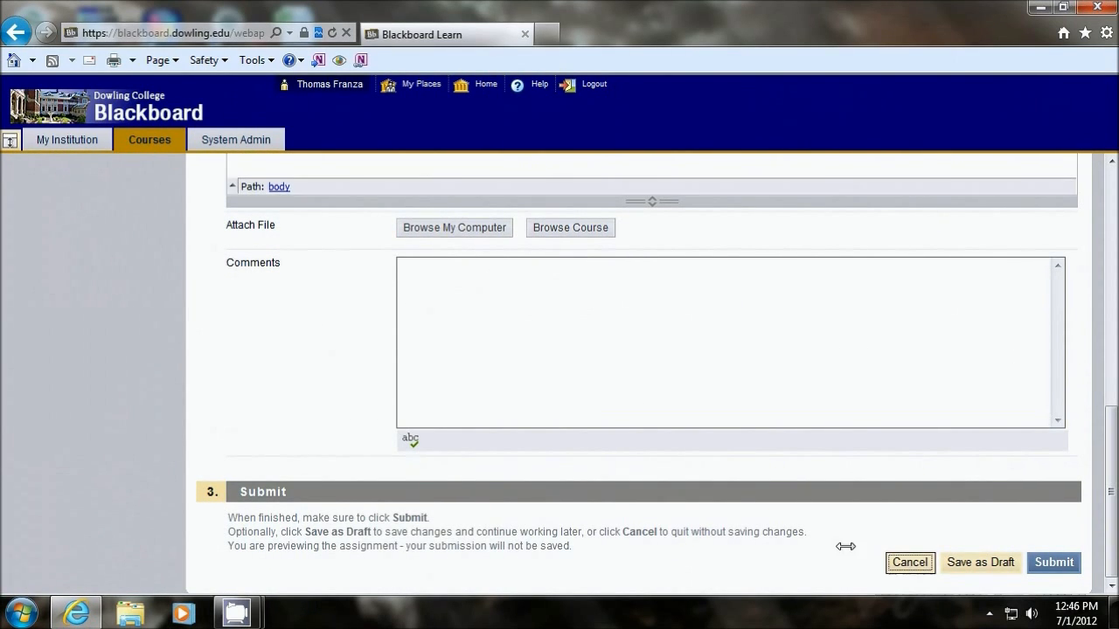
Step: Expand the Grade Center section of the Control Panel to look over its grading links
scroll(337, 447, down, 2)
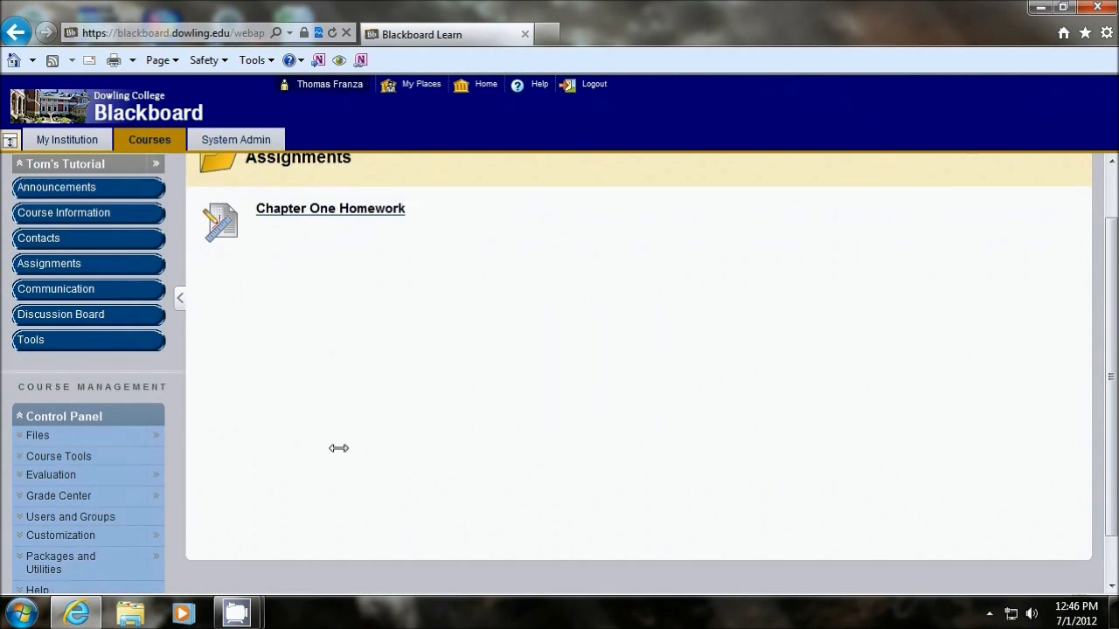
click(65, 432)
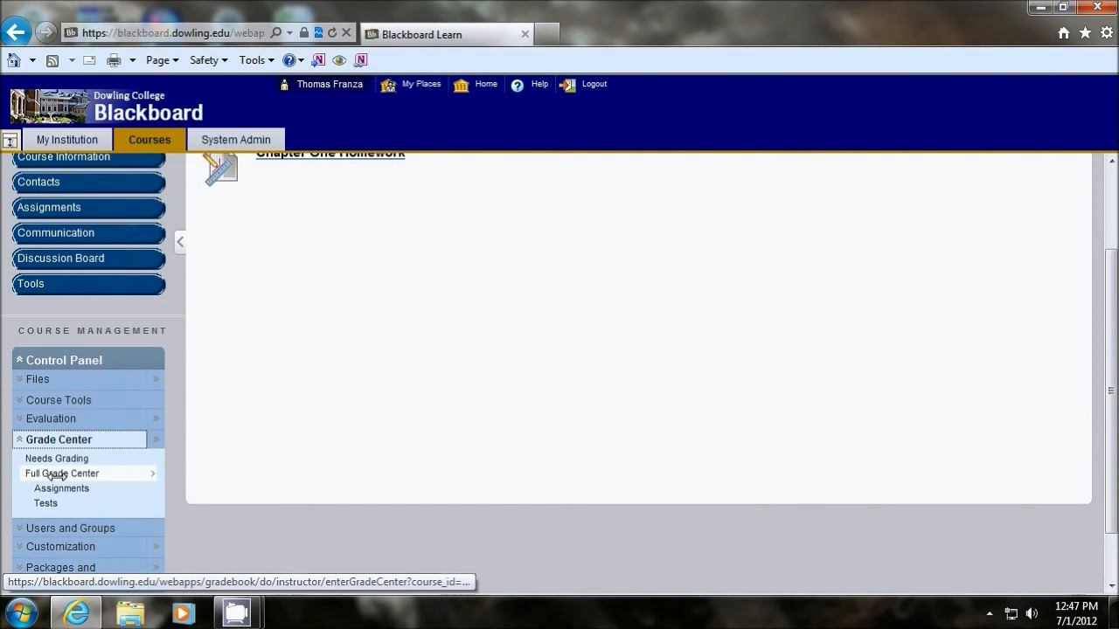
scroll(225, 357, up, 3)
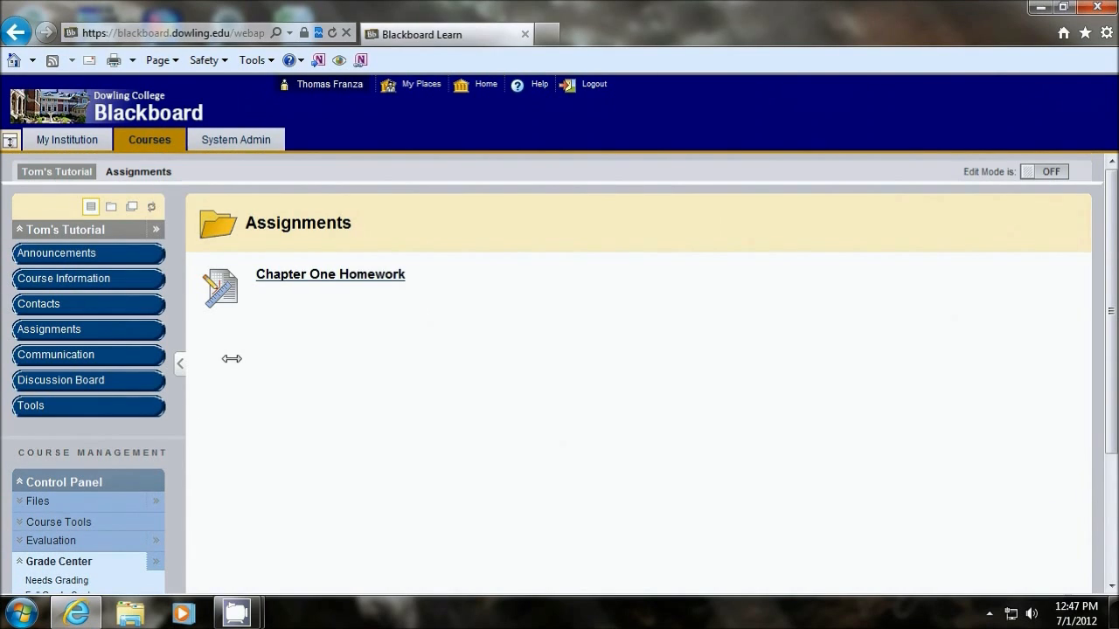
Step: Create a discussion board forum named "Questions", keeping it available with no grading and no subscriptions, and submit it
click(54, 381)
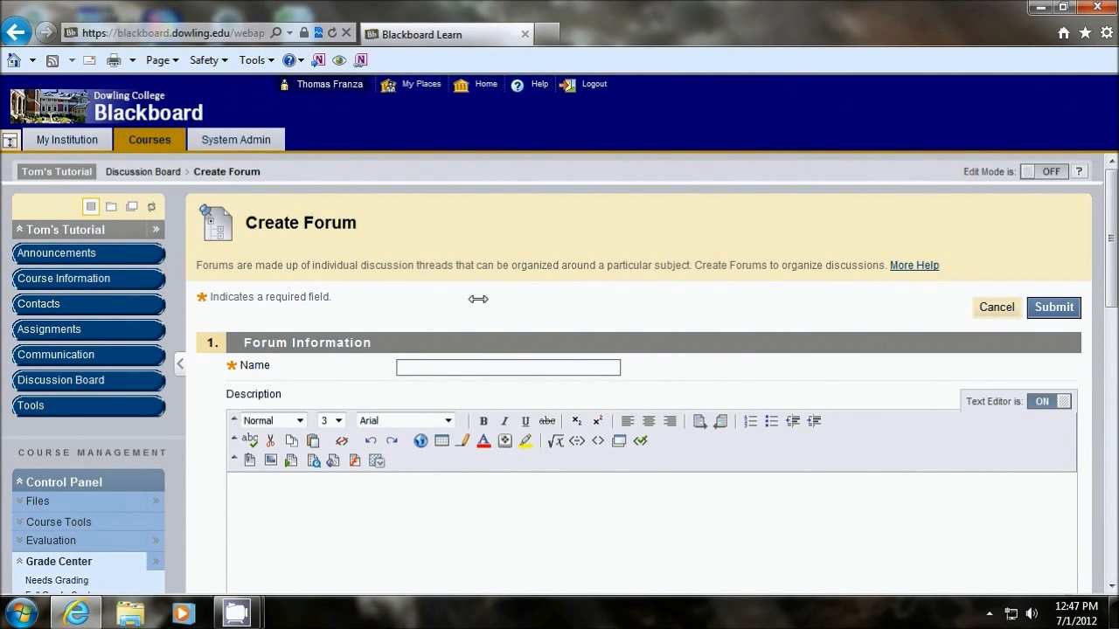
click(362, 492)
scroll(569, 410, down, 3)
scroll(587, 348, down, 1)
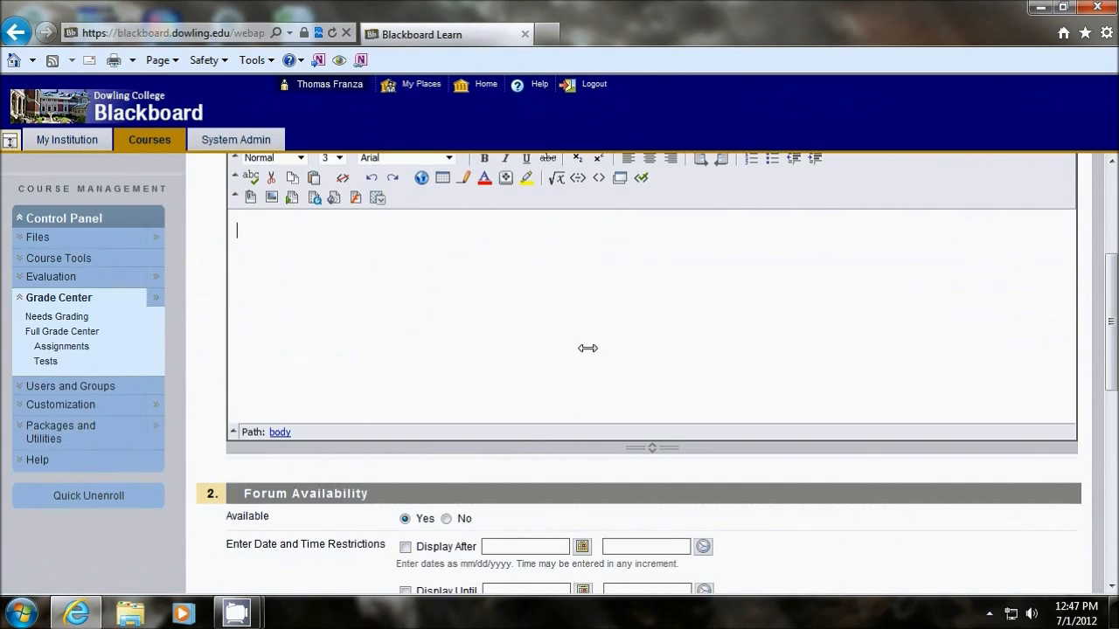
scroll(587, 348, down, 8)
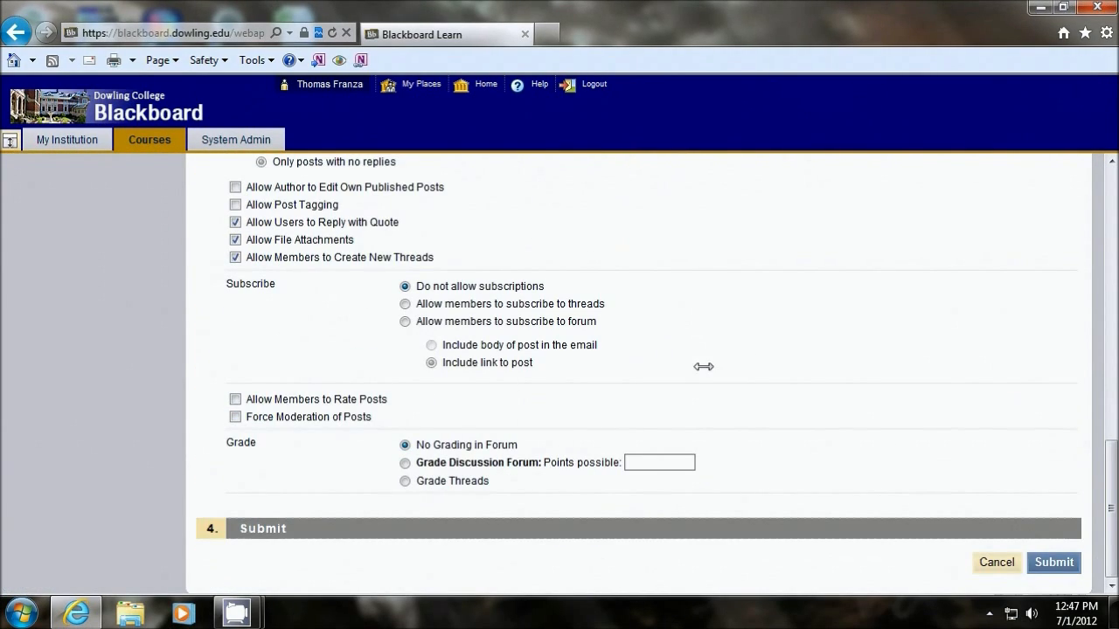
click(1053, 562)
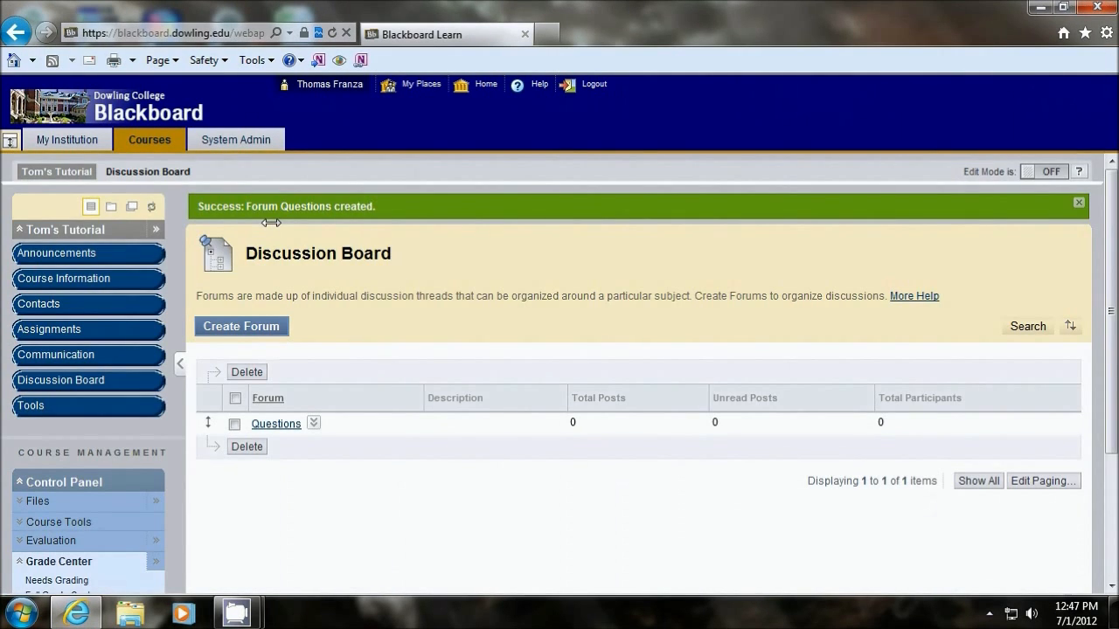
Step: Open the Questions forum and look over its page for creating threads
scroll(560, 308, down, 3)
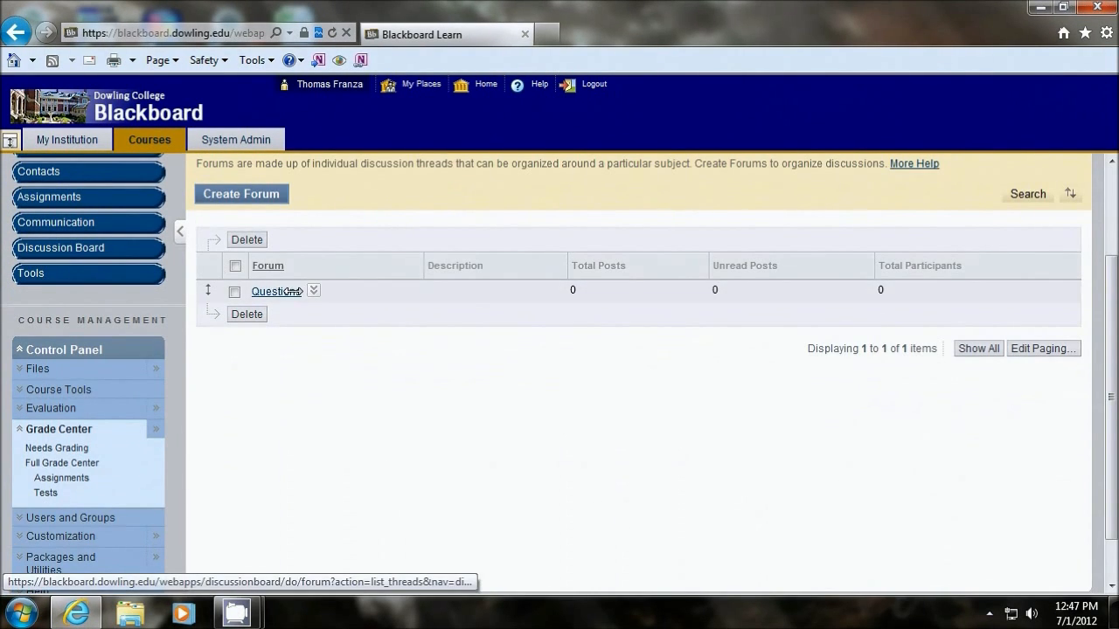
click(291, 291)
scroll(467, 489, down, 3)
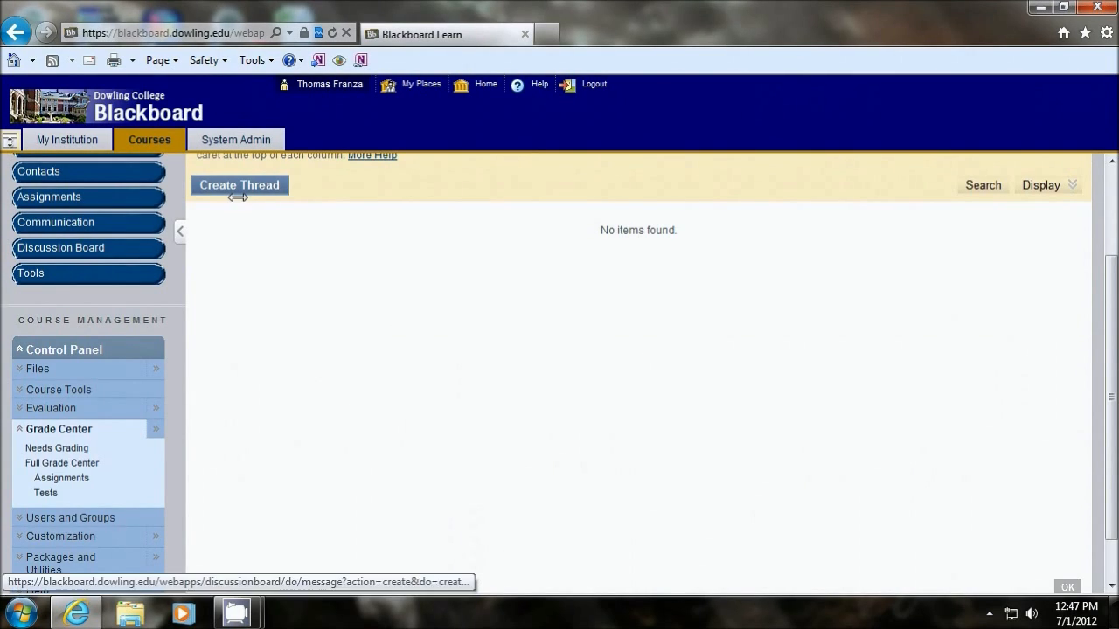
scroll(225, 350, up, 3)
scroll(422, 459, down, 2)
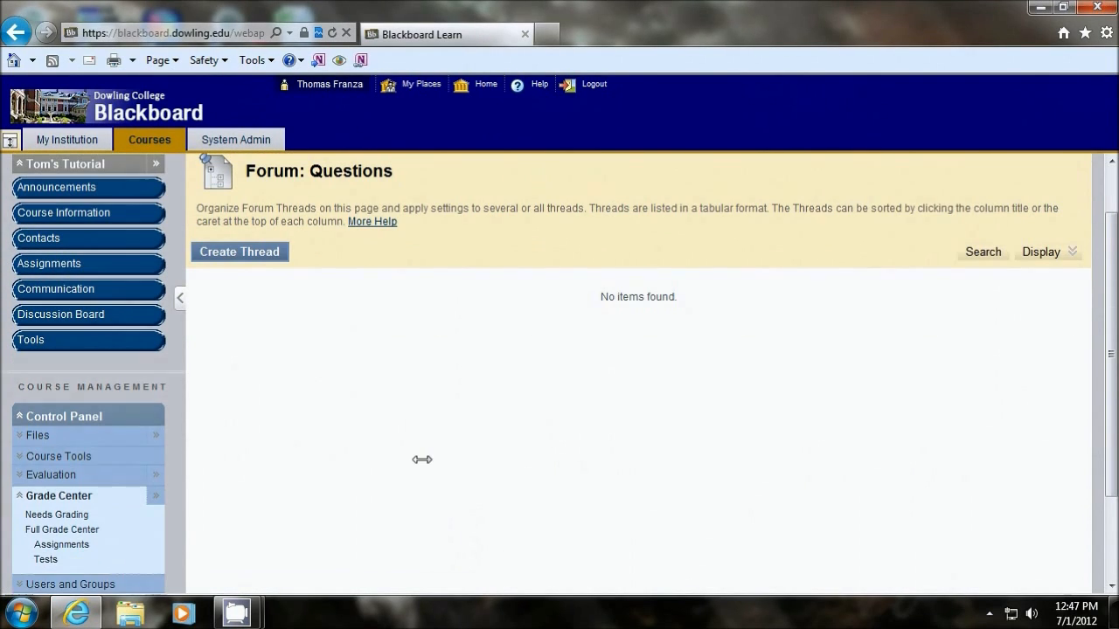
Step: Open the course's Tools page and examine the available tools, from Announcements and Blogs through Send Email and Wikis
click(35, 340)
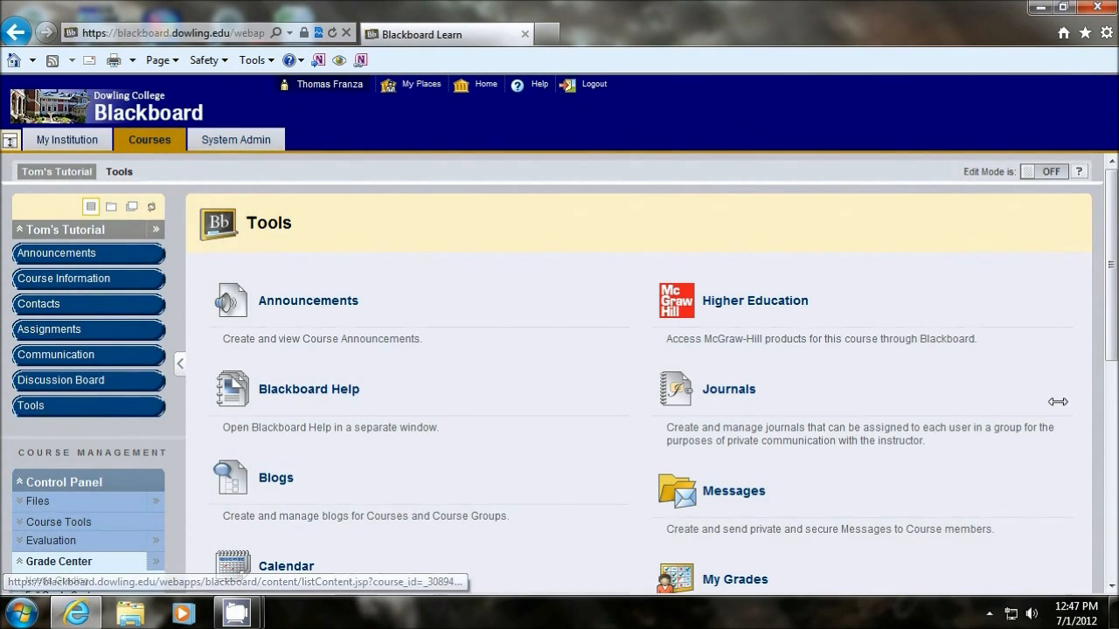
scroll(1058, 401, down, 3)
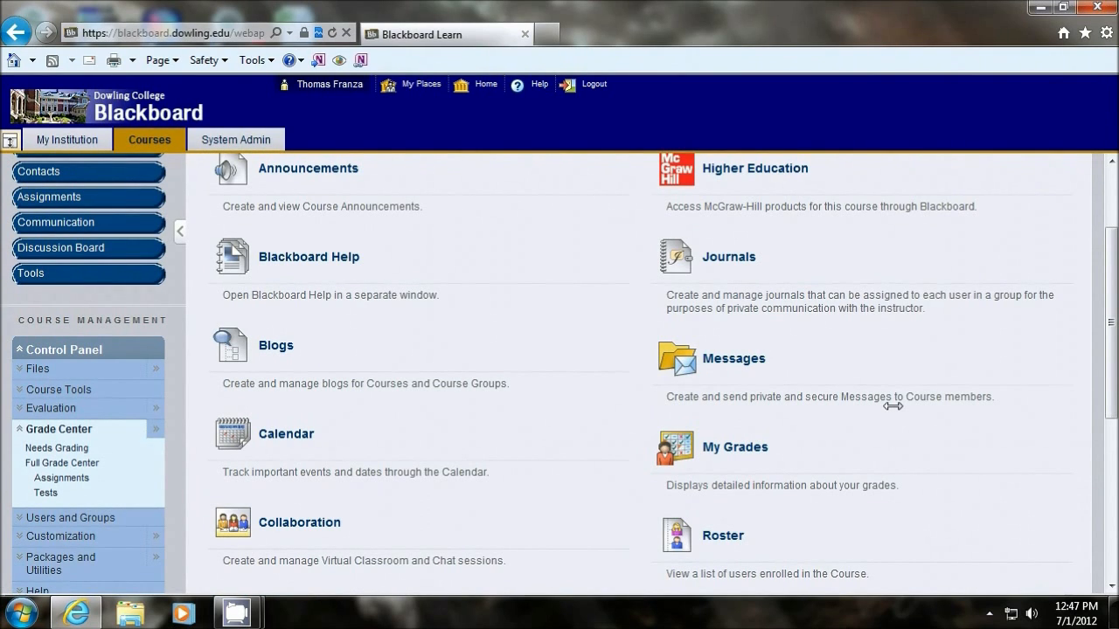
scroll(893, 405, down, 2)
scroll(883, 385, up, 2)
scroll(814, 380, up, 2)
scroll(630, 409, down, 4)
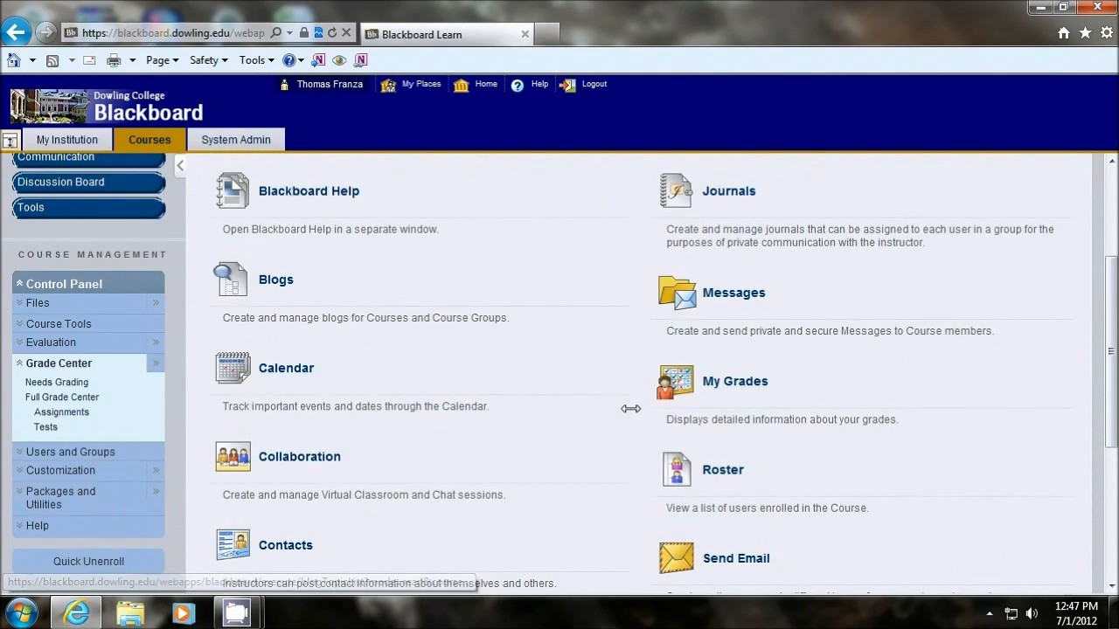
scroll(630, 409, down, 4)
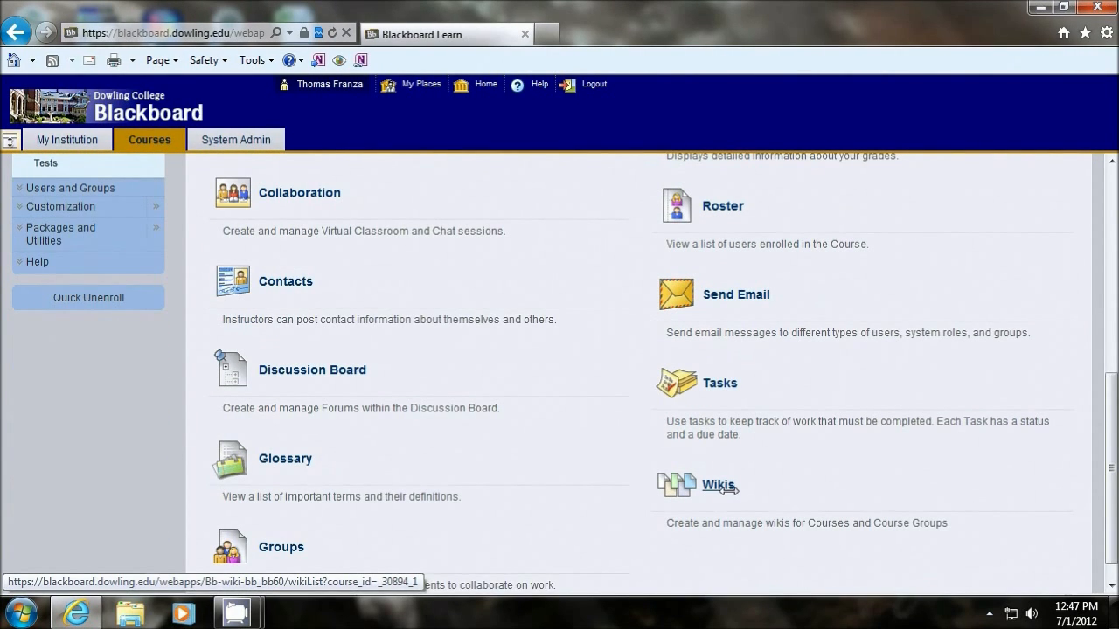
scroll(722, 487, down, 1)
Step: Make the course available to users in its customization properties, keeping the continuous duration, and submit the change
scroll(430, 402, up, 3)
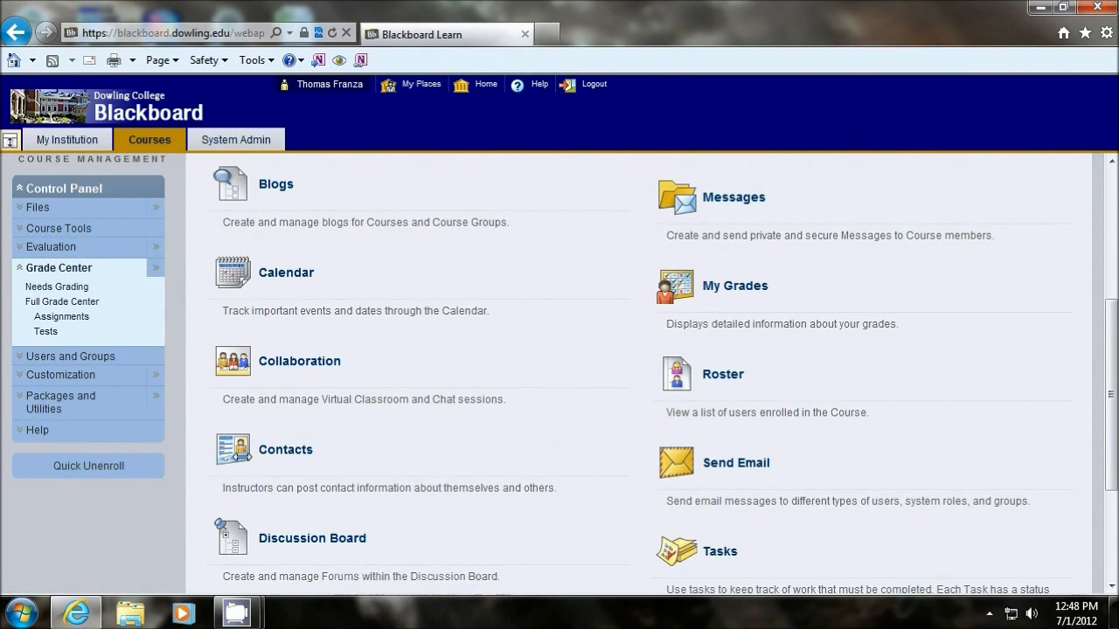
click(46, 374)
click(35, 409)
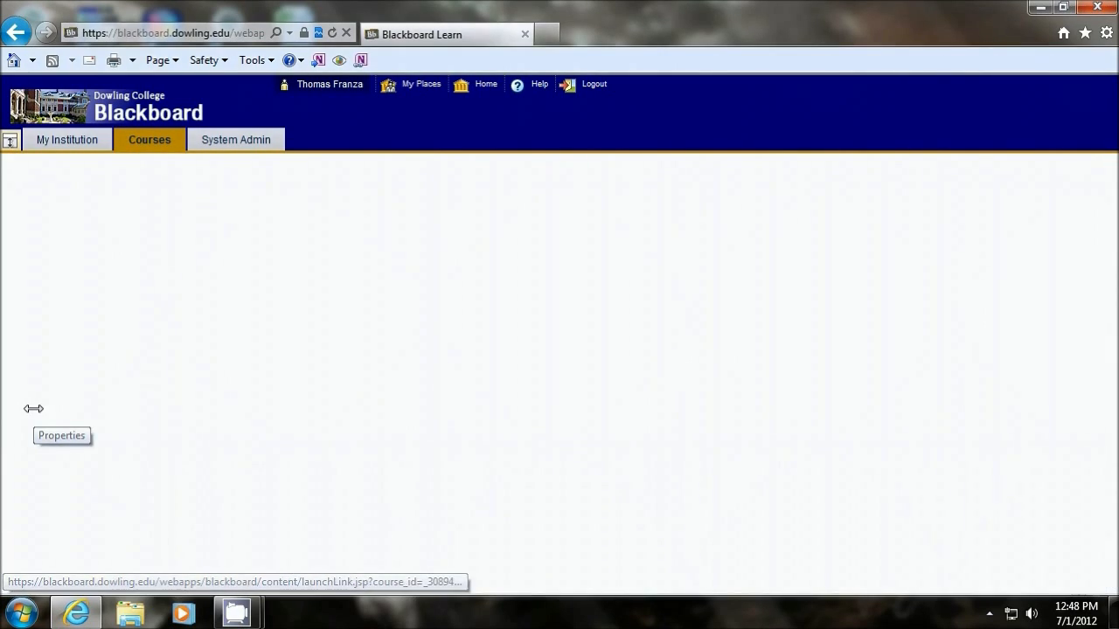
scroll(535, 399, down, 4)
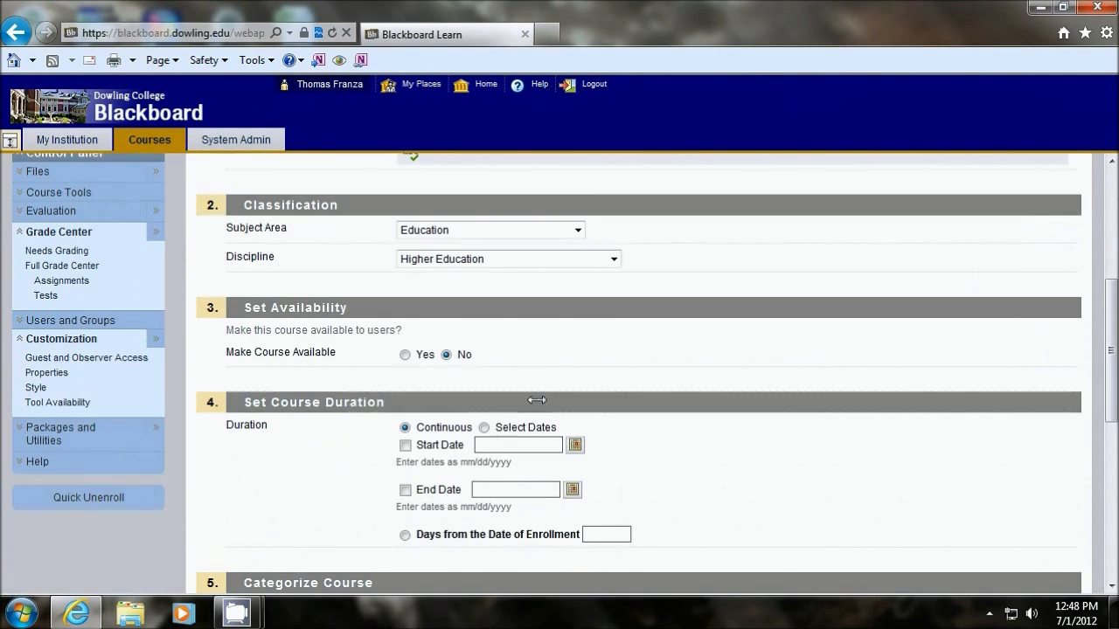
click(404, 355)
scroll(766, 417, down, 2)
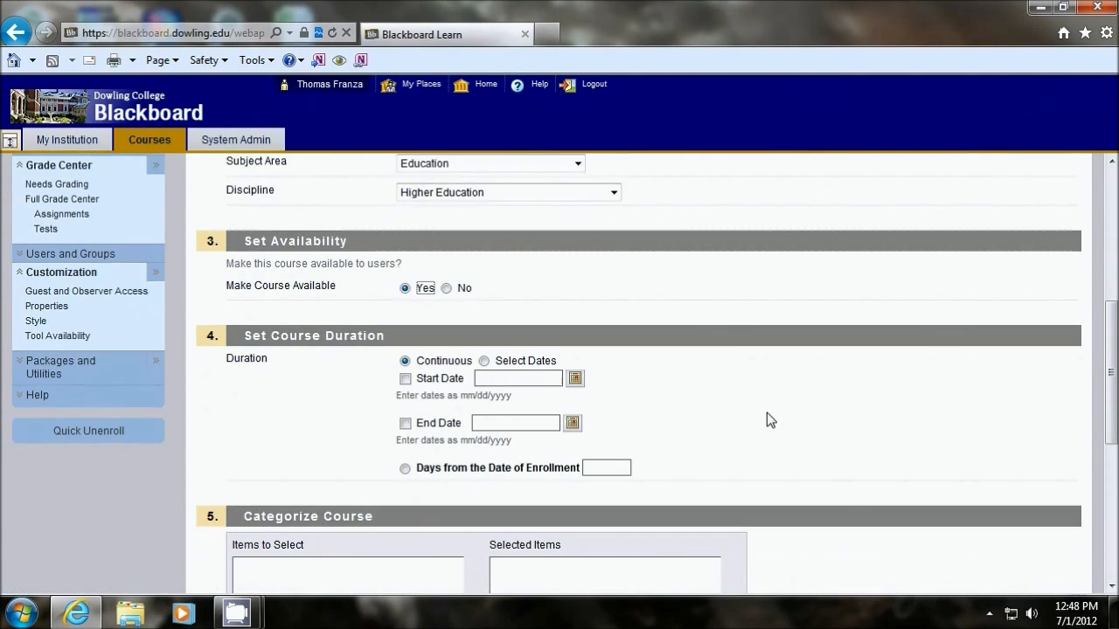
scroll(766, 418, up, 1)
scroll(837, 369, down, 5)
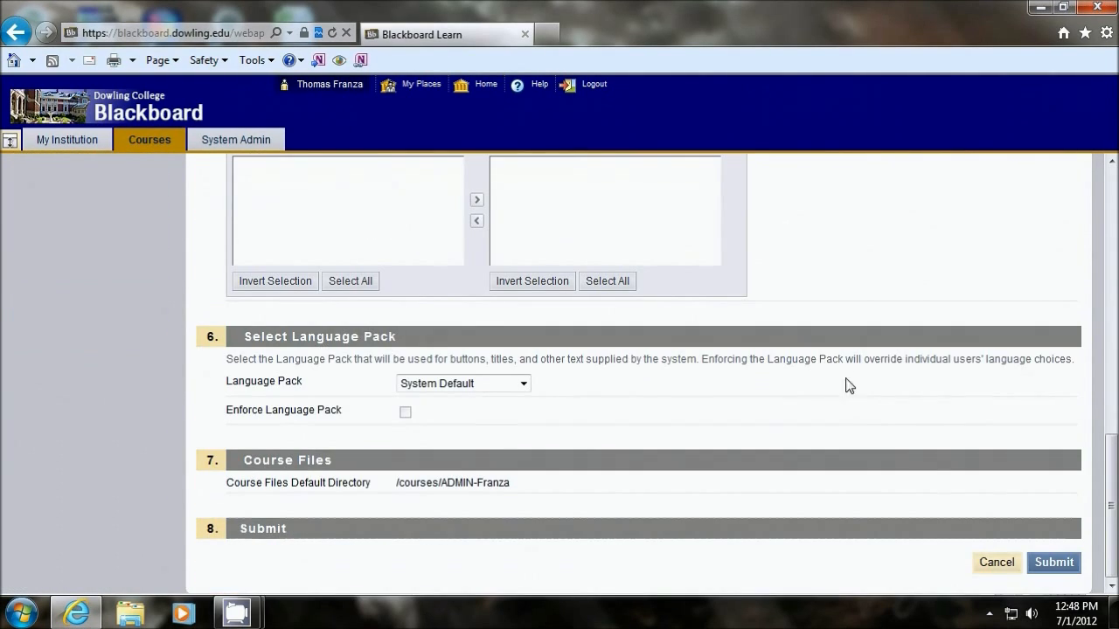
click(1055, 563)
Step: Return to the My Institution page to check how the tutorial course and its announcement are listed
scroll(595, 379, down, 3)
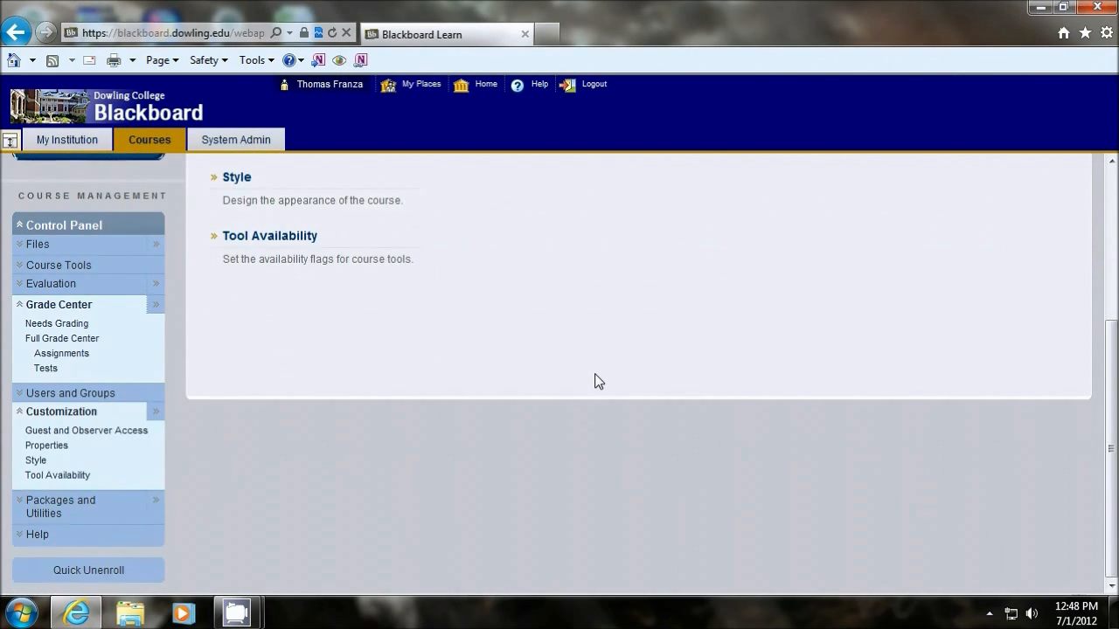
scroll(594, 379, up, 3)
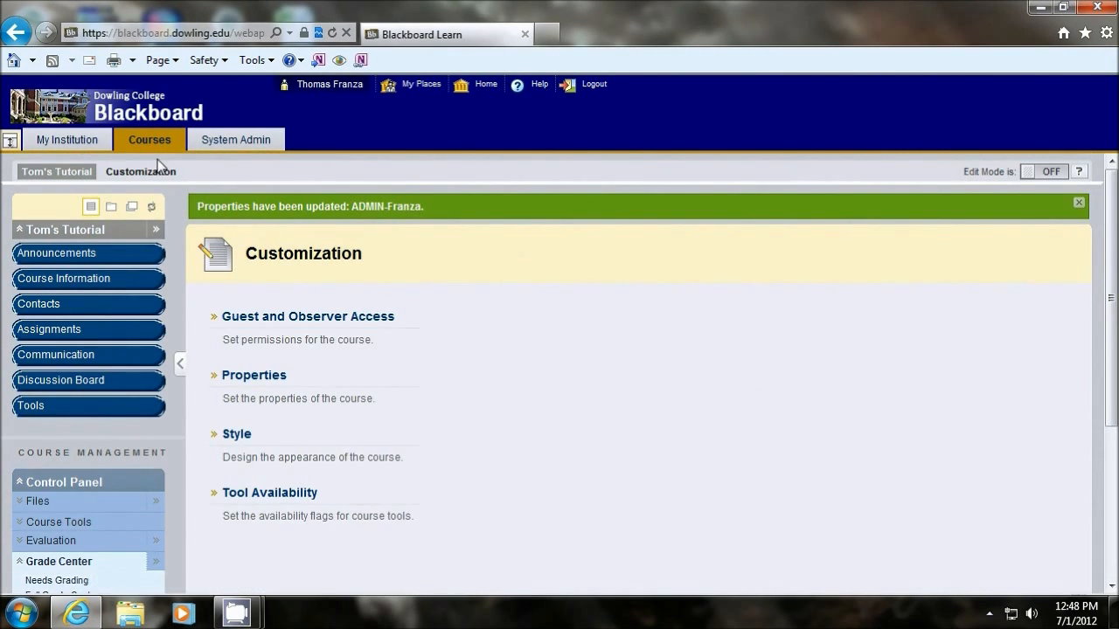
click(66, 138)
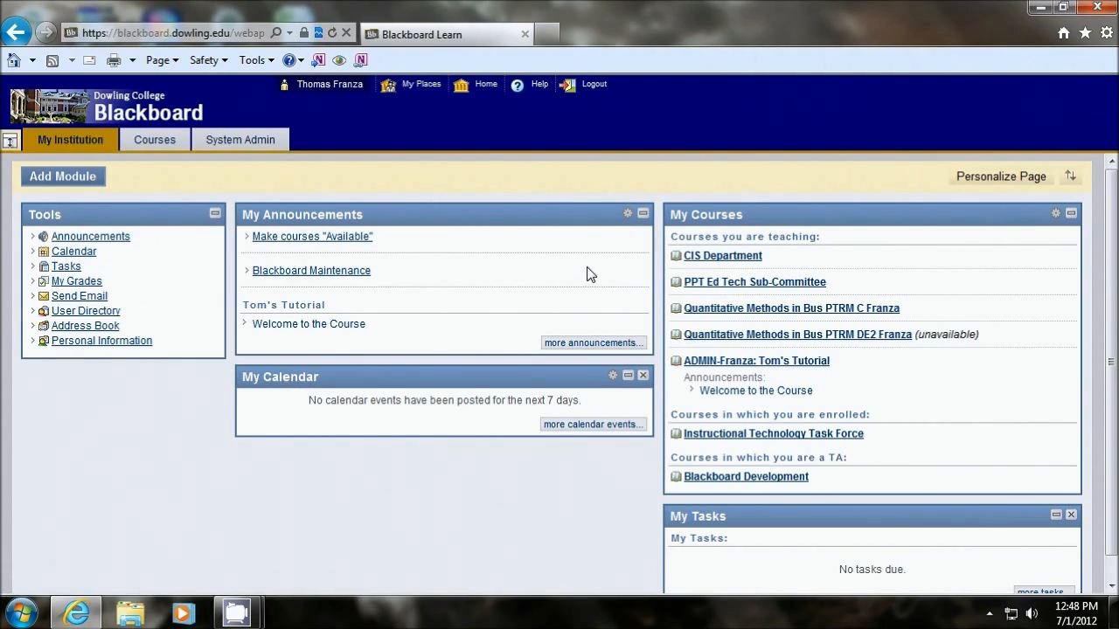